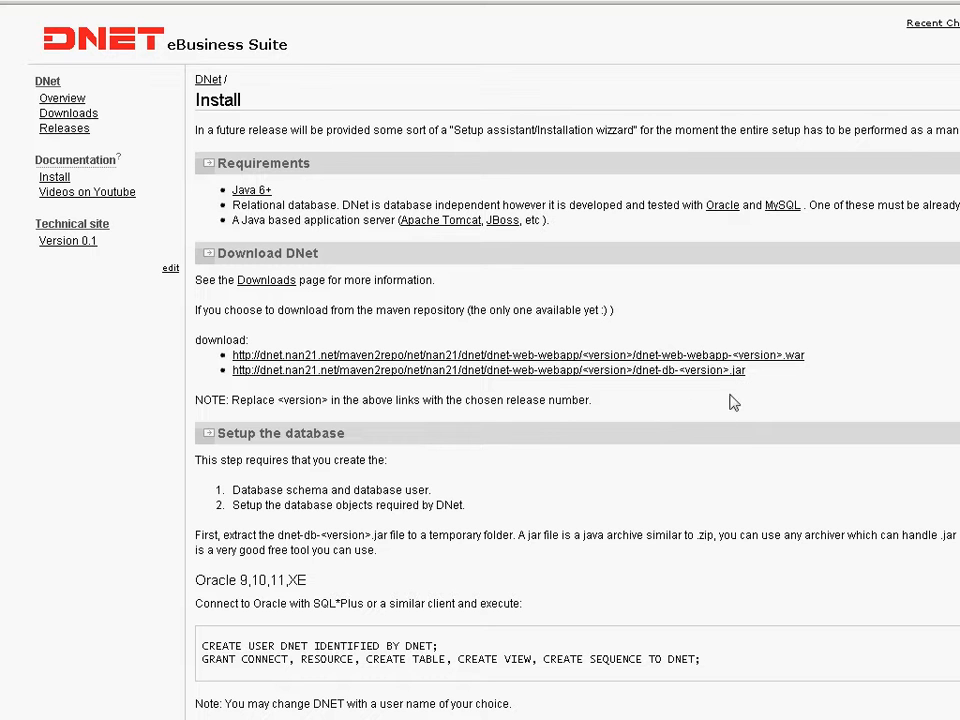
Review the Download DNet section of the Install page, including the download links and the note about replacing <version>.
drag(227, 253, 322, 256)
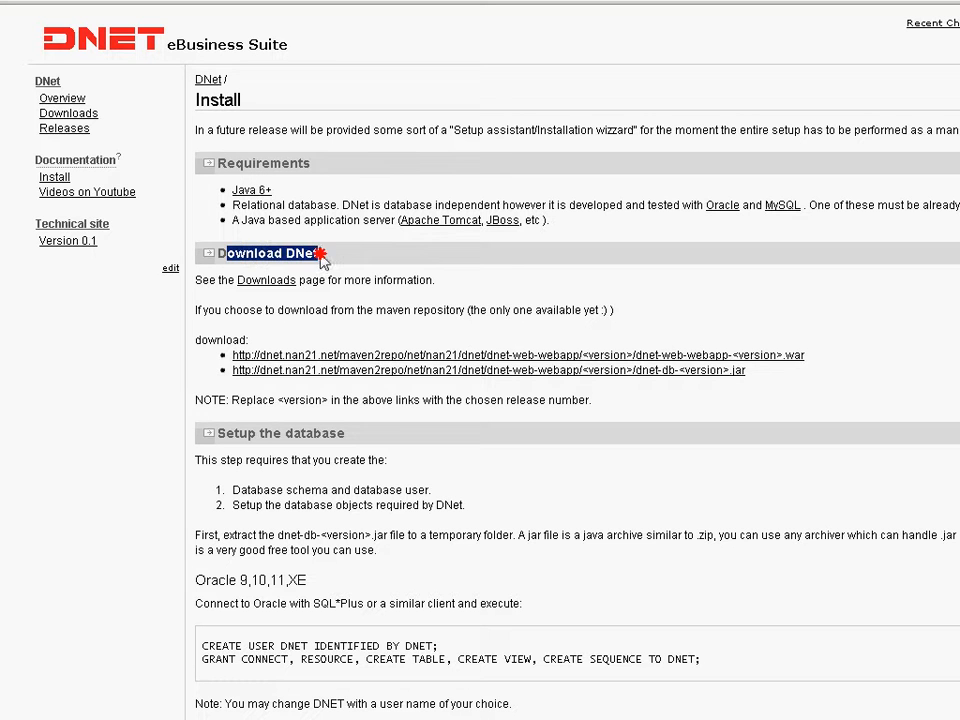
click(222, 397)
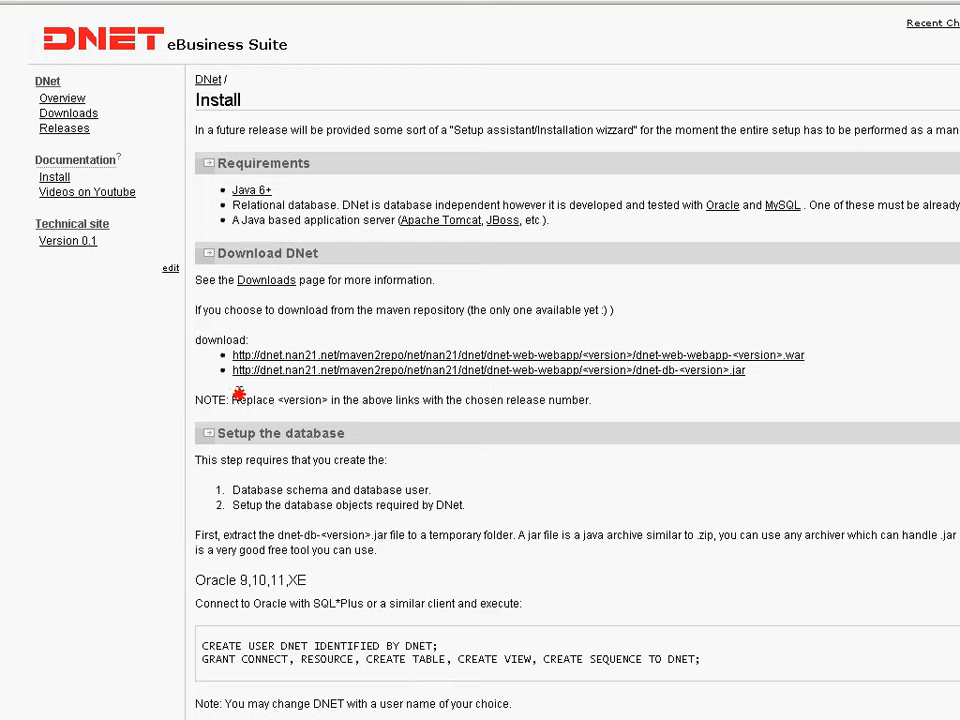
drag(231, 378, 741, 392)
click(718, 392)
drag(198, 401, 276, 400)
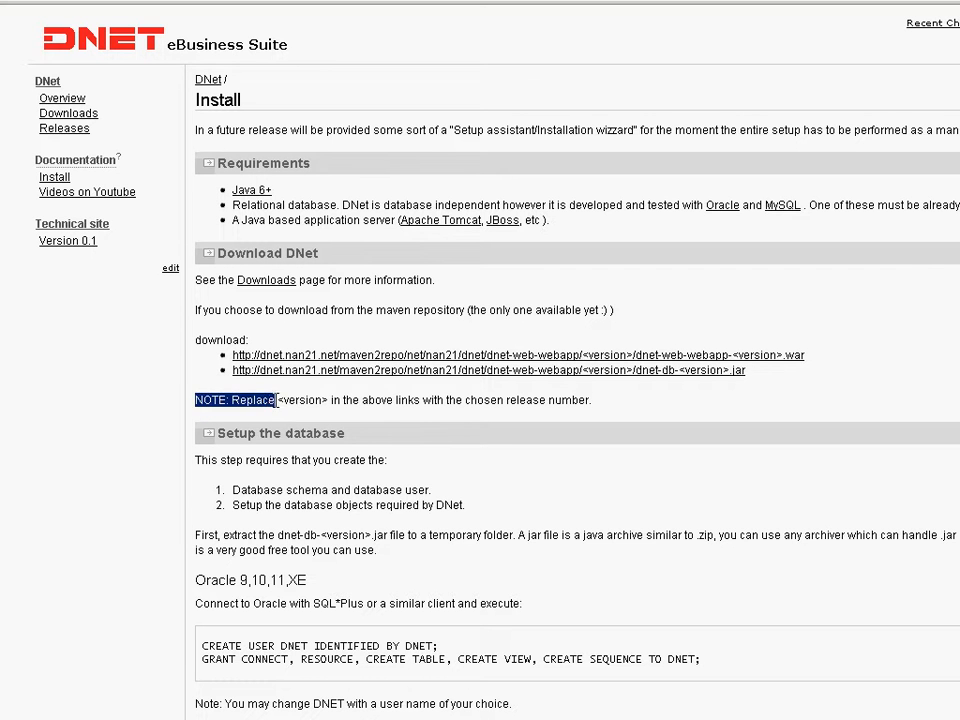
double_click(302, 400)
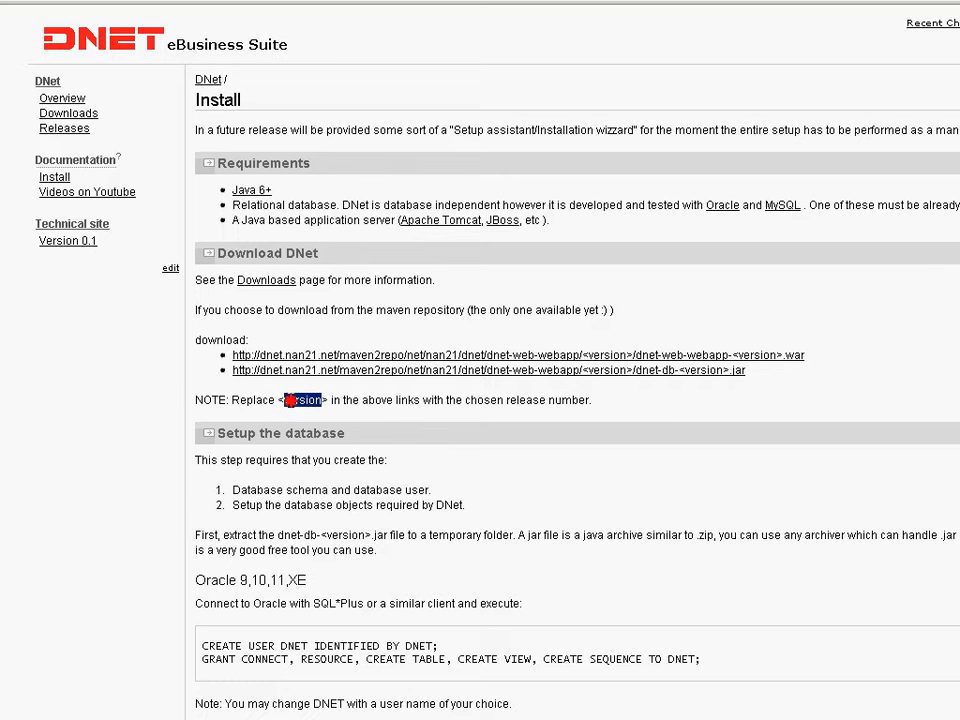
right_click(671, 410)
click(651, 405)
Switch to the file manager's dnet_db folder and extract dnet-db-0.1.jar in place with 7-Zip.
key(alt+Tab)
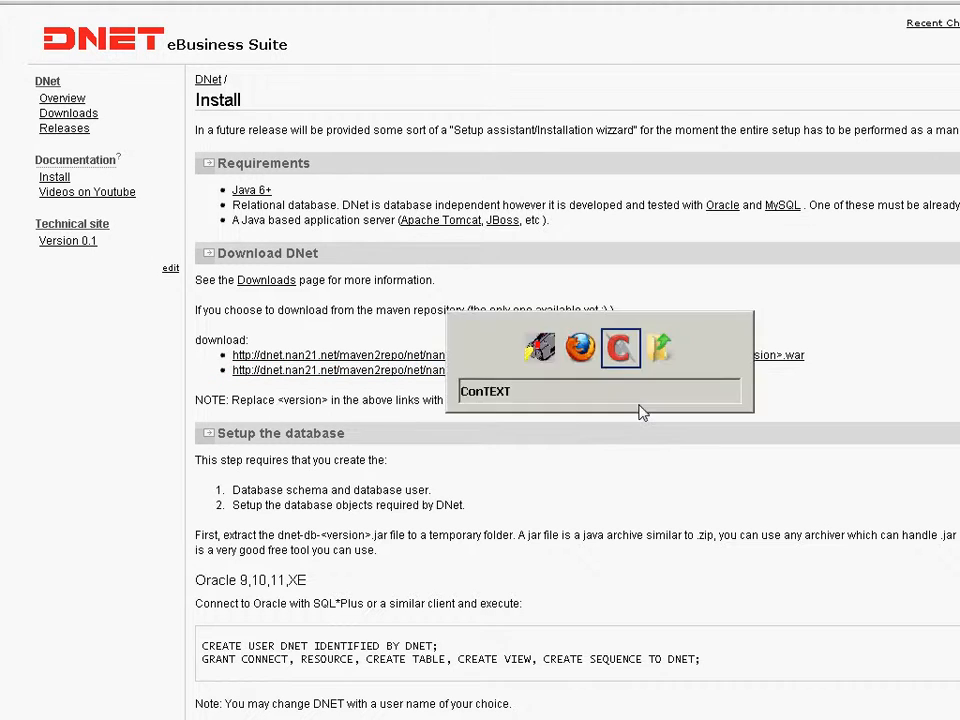
key(alt+Tab)
key(alt+Tab)
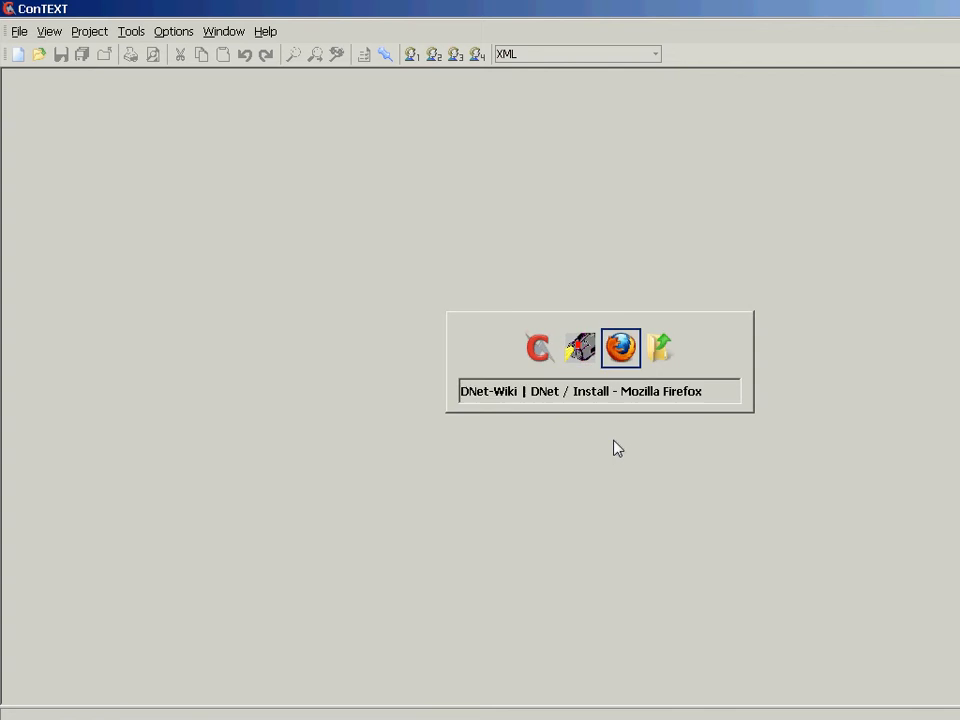
key(alt+Tab)
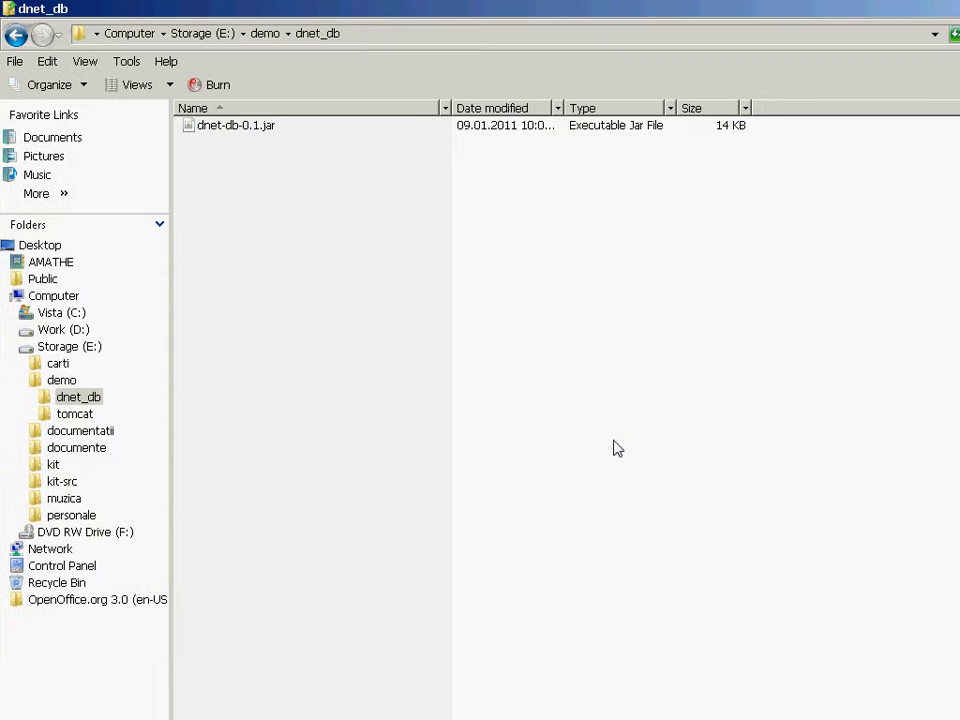
click(341, 299)
click(245, 125)
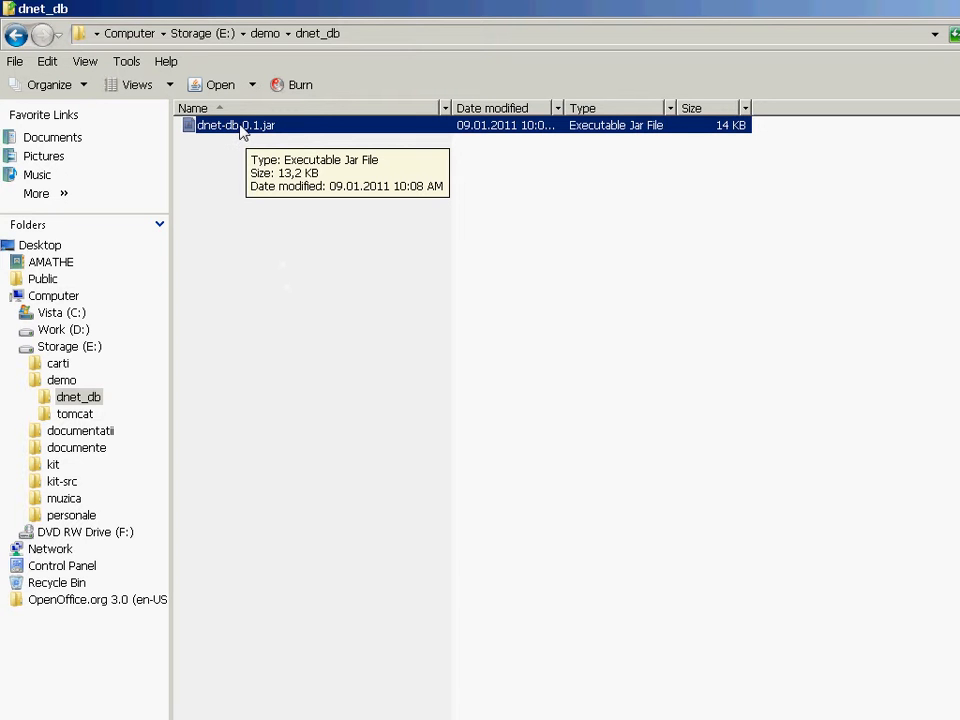
right_click(242, 132)
mouse_move(300, 151)
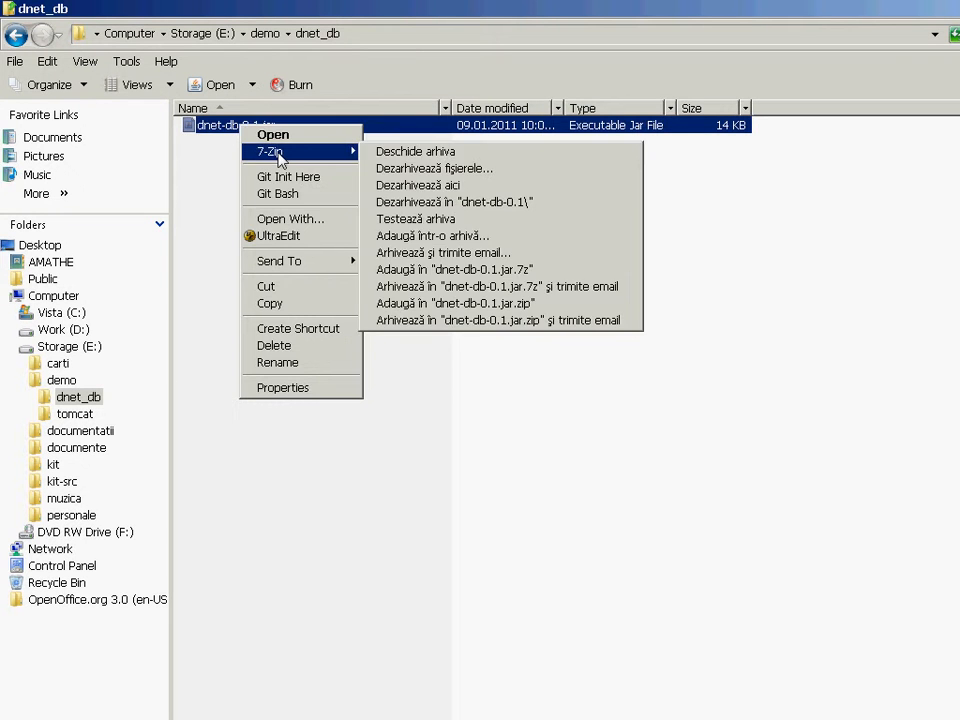
click(420, 185)
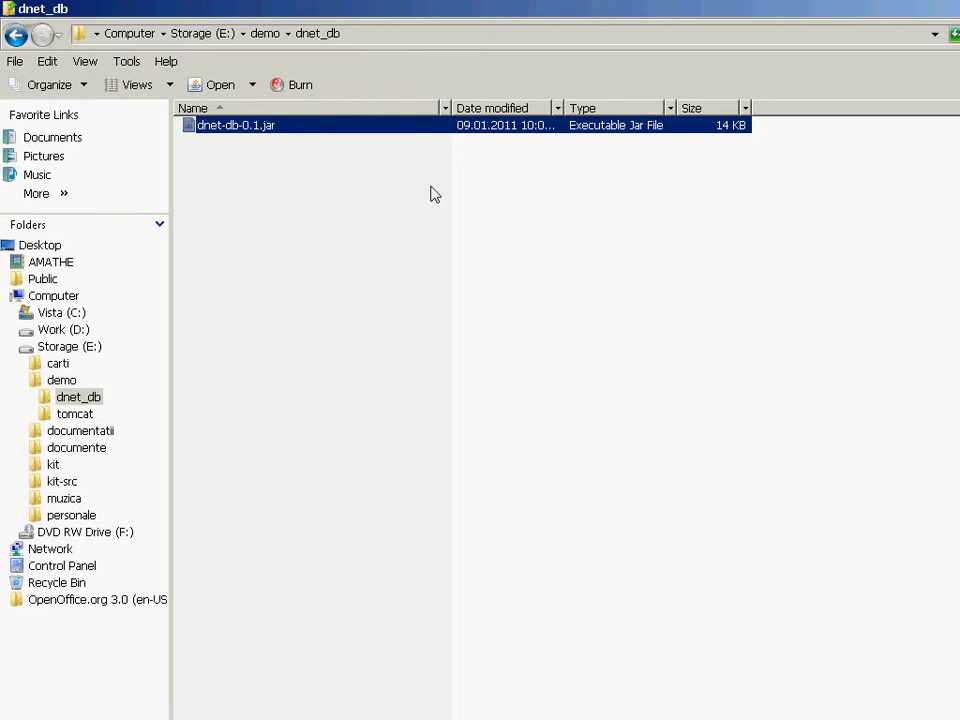
click(364, 214)
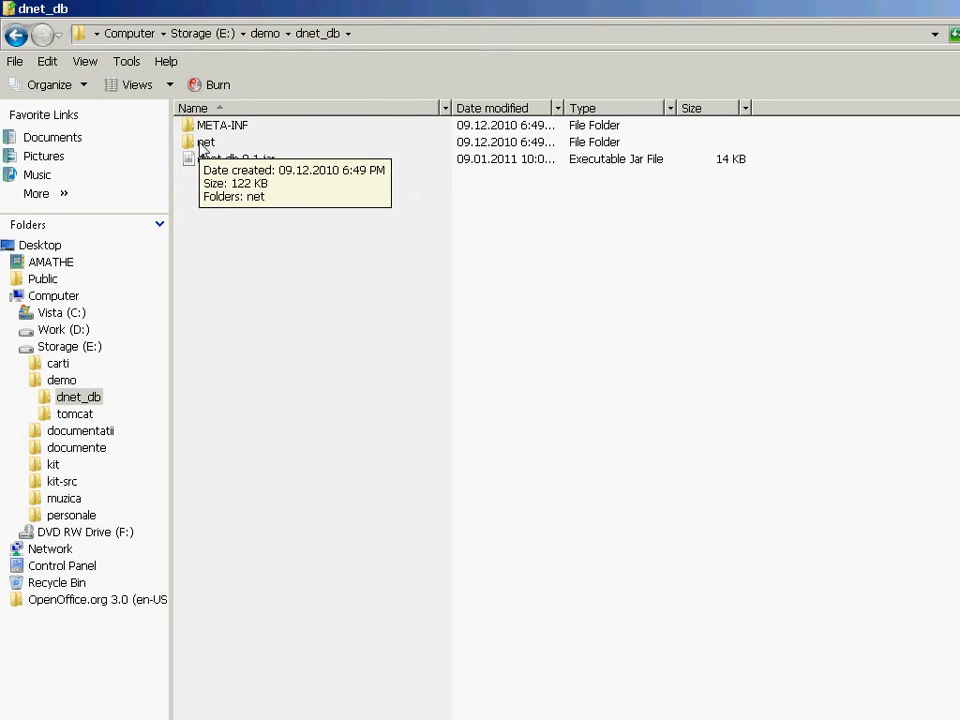
Create a new folder named dnet-db-0.1 inside the dnet_db folder.
right_click(231, 230)
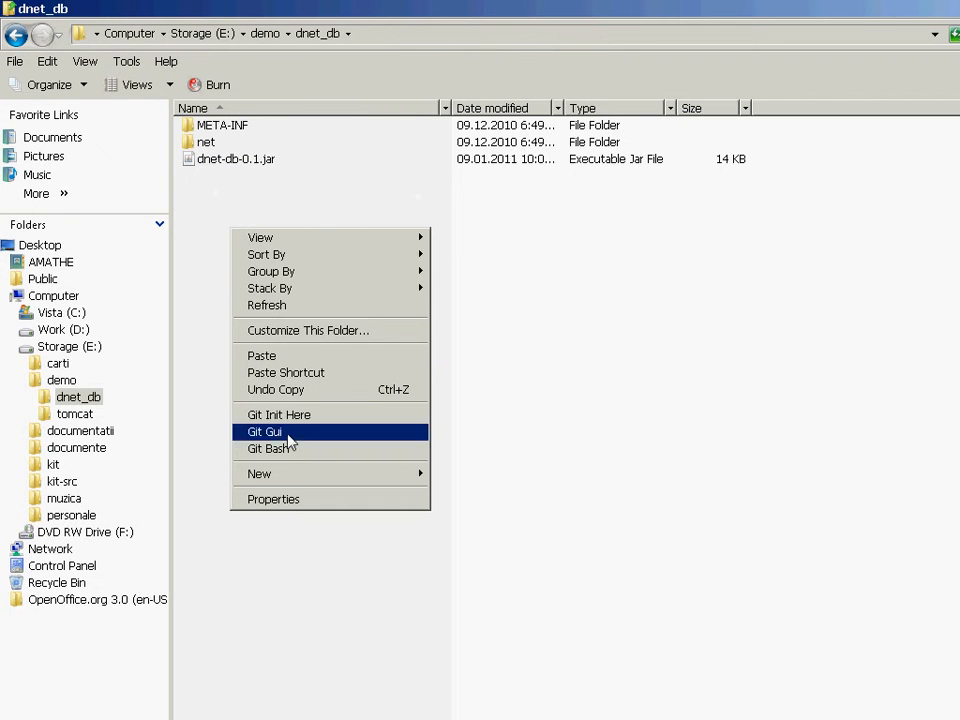
mouse_move(355, 478)
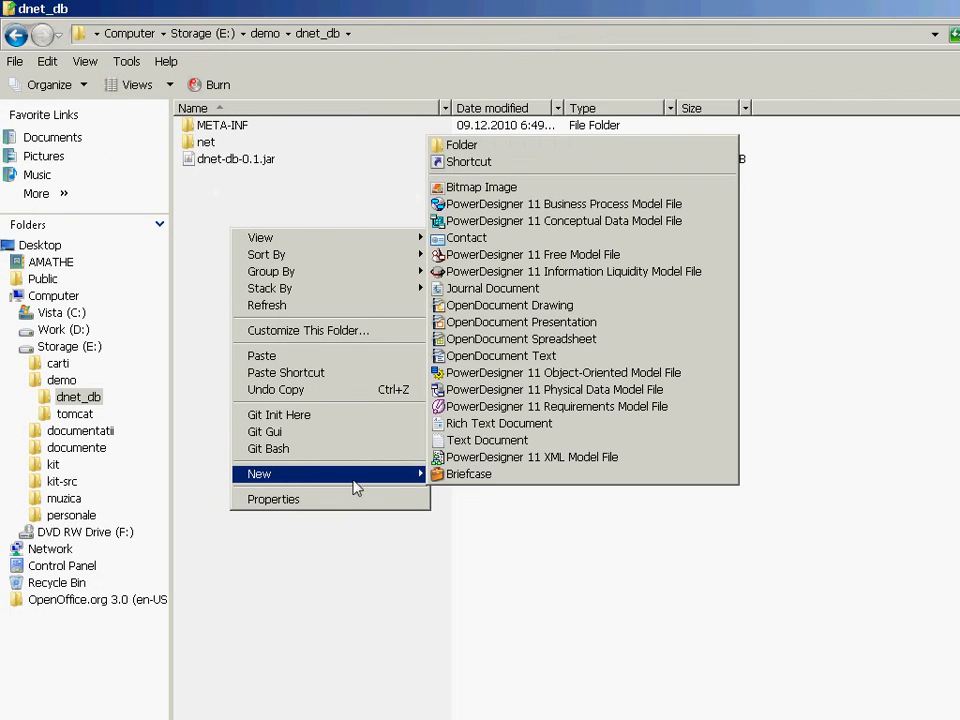
click(483, 150)
text(dnet)
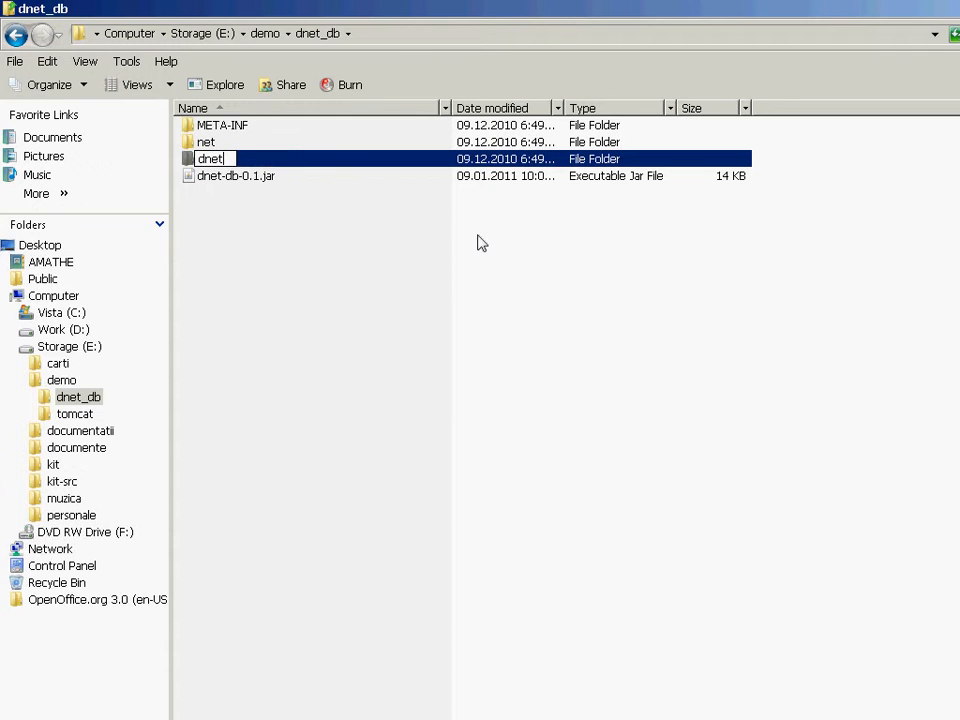
text(-db-0.1)
key(Return)
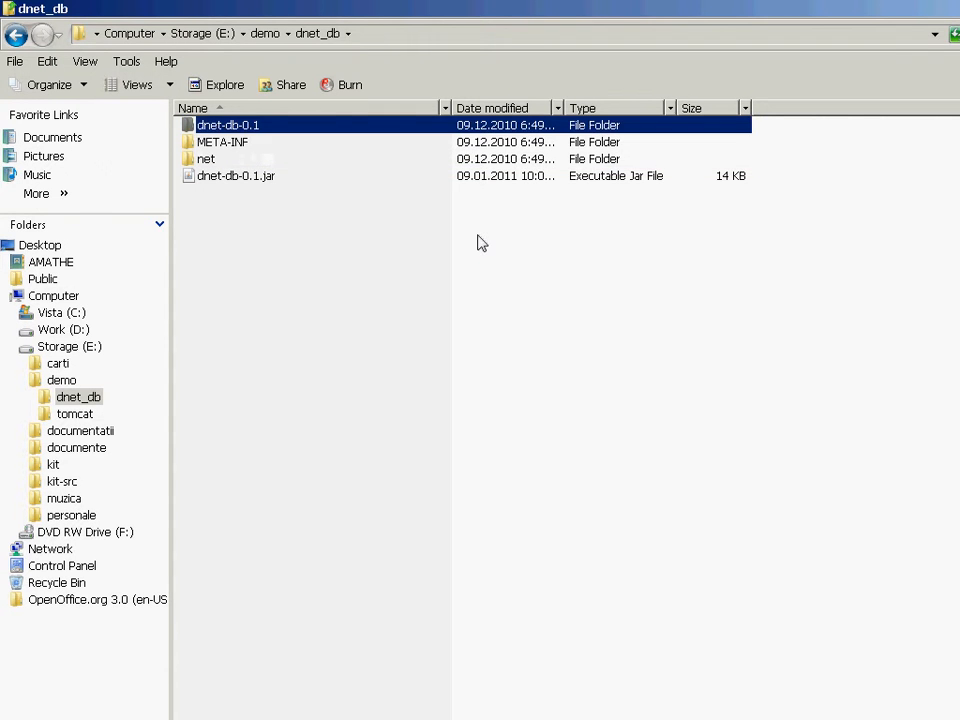
Move the extracted META-INF and net folders into the dnet-db-0.1 folder.
click(205, 142)
ctrl+click(208, 158)
ctrl+click(210, 127)
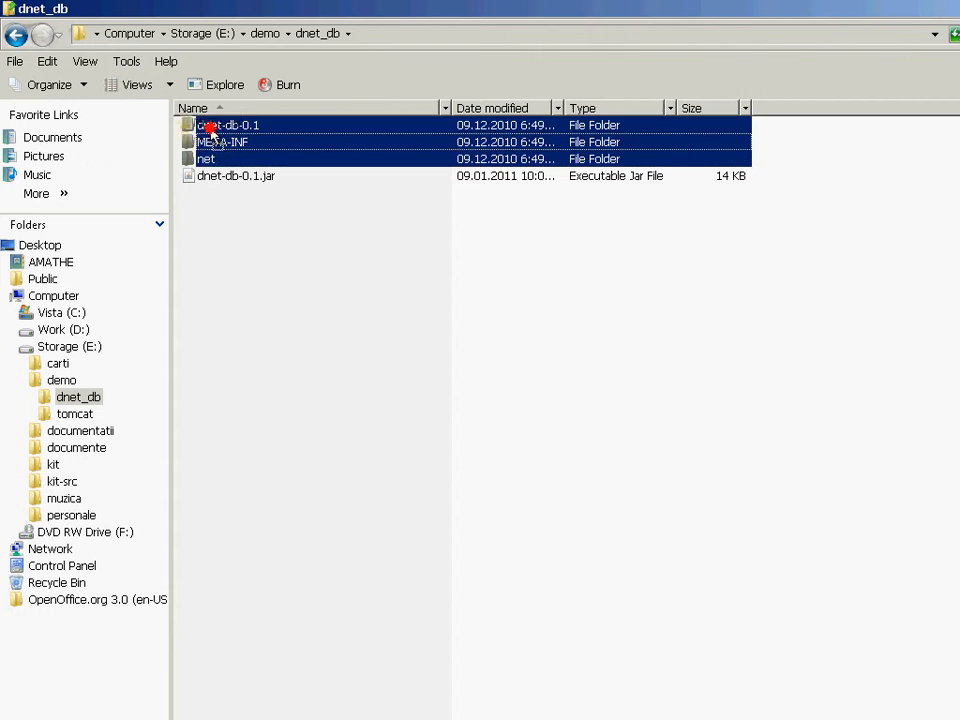
drag(210, 127, 210, 127)
Open the oracle scripts folder under dnet-db-0.1\net\nan21\dnet\db and widen the folder tree.
double_click(218, 127)
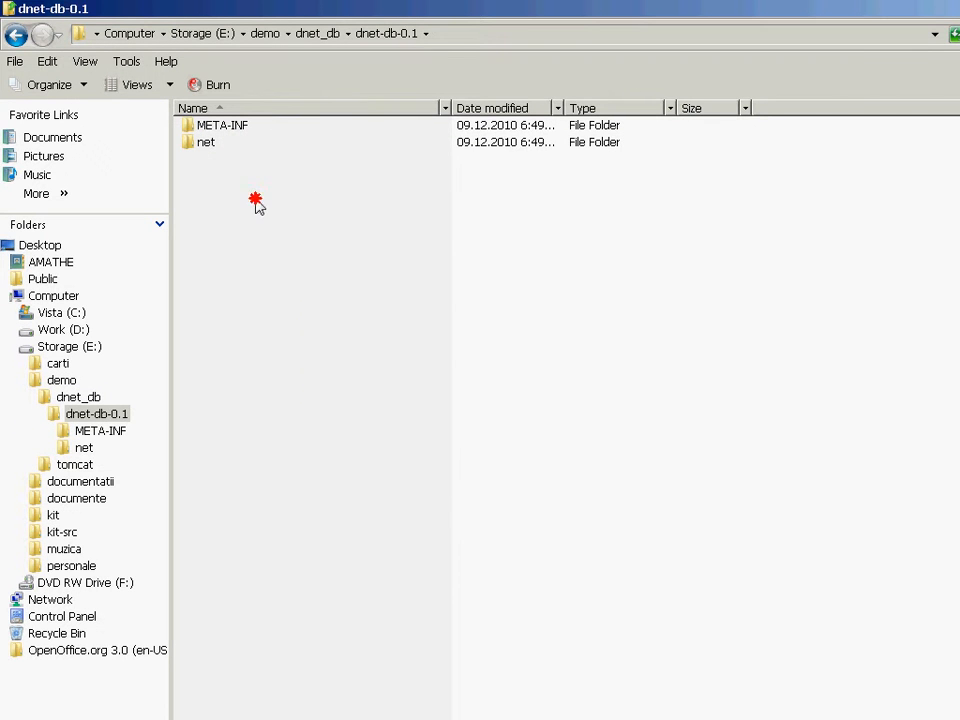
double_click(193, 147)
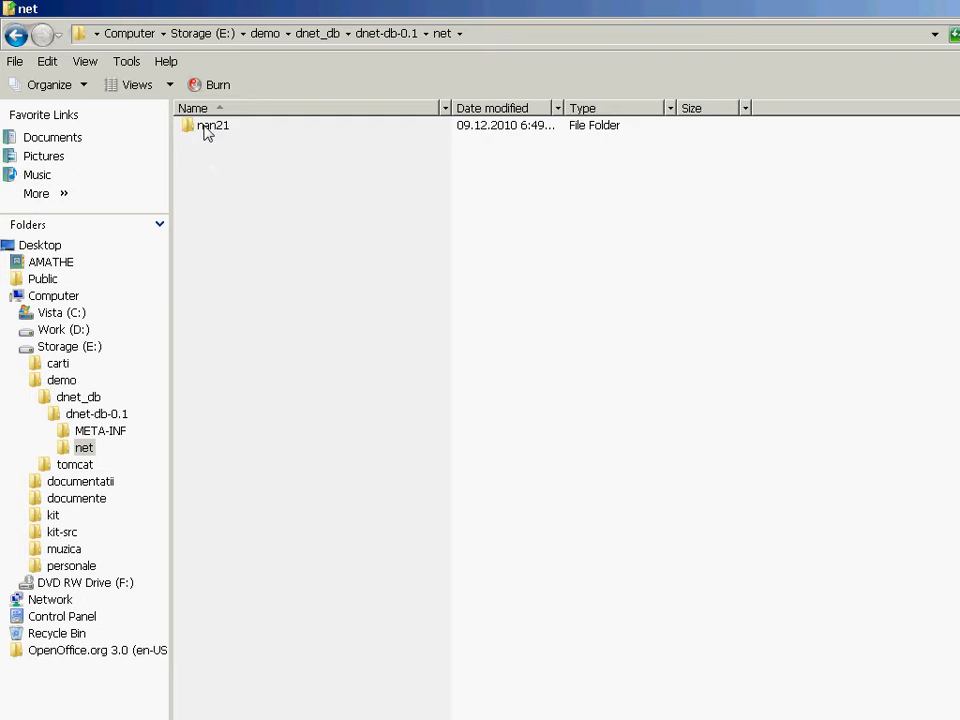
double_click(205, 127)
click(204, 125)
double_click(204, 125)
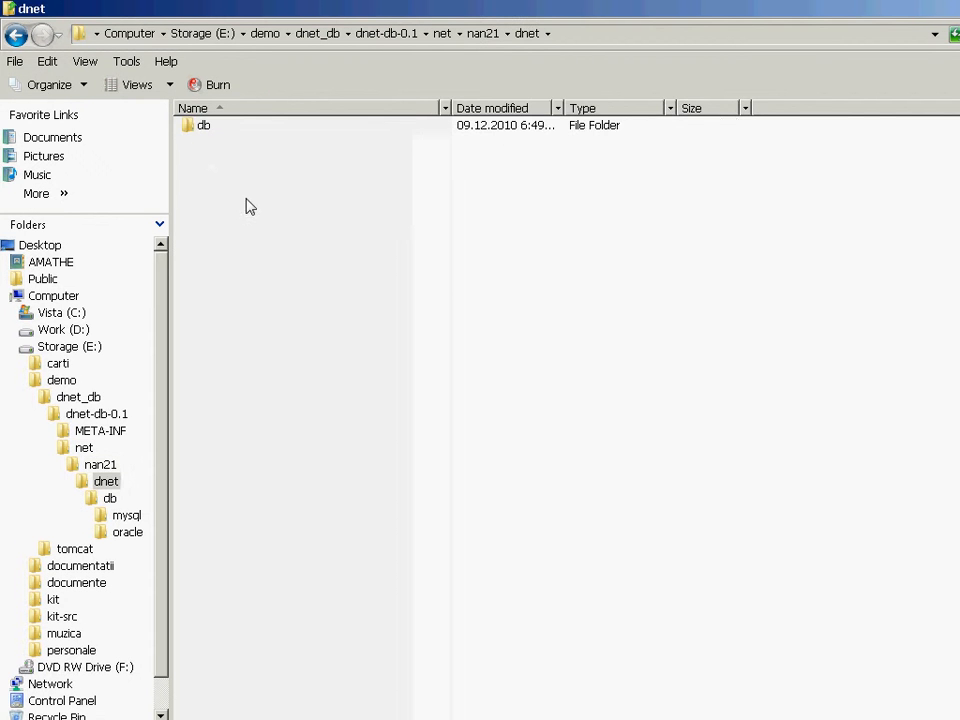
double_click(193, 128)
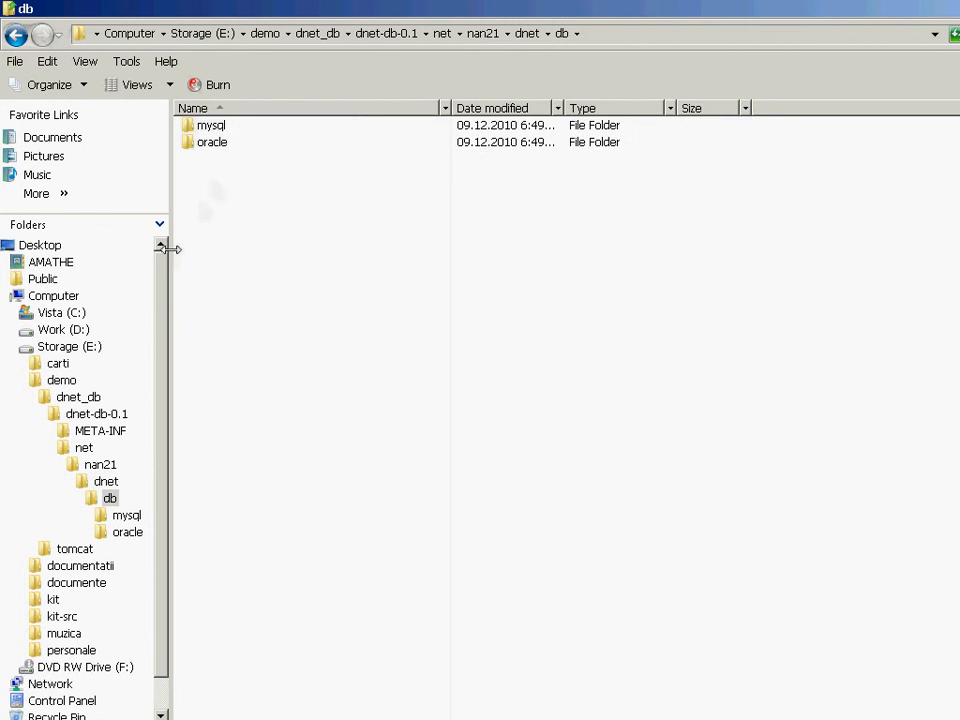
drag(171, 250, 199, 250)
click(127, 534)
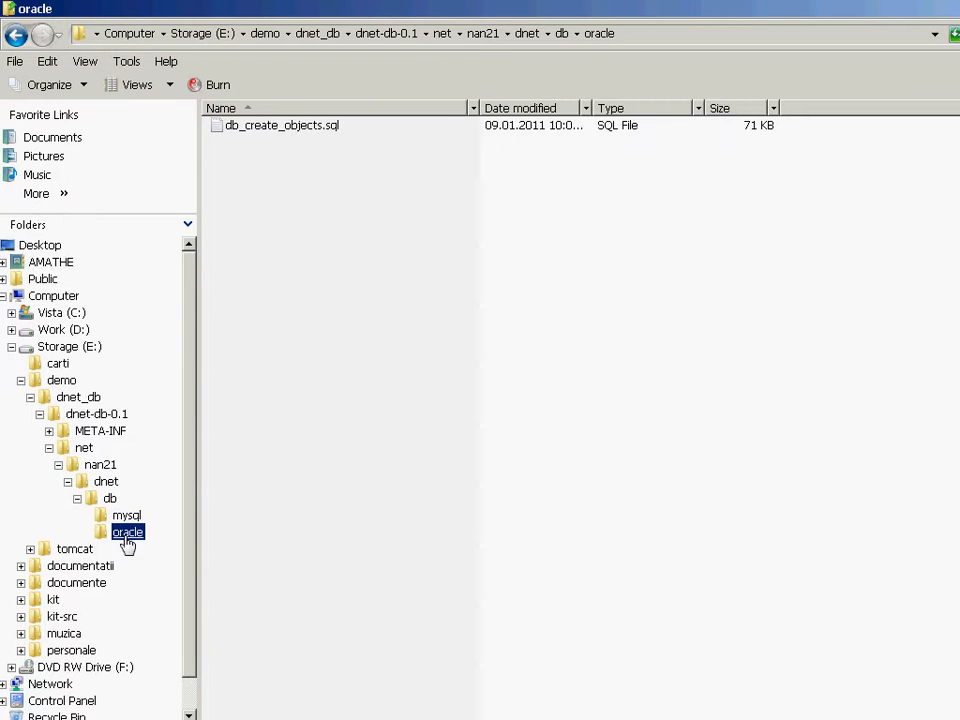
Highlight db_create_objects.sql and show the full path of the oracle folder.
click(453, 428)
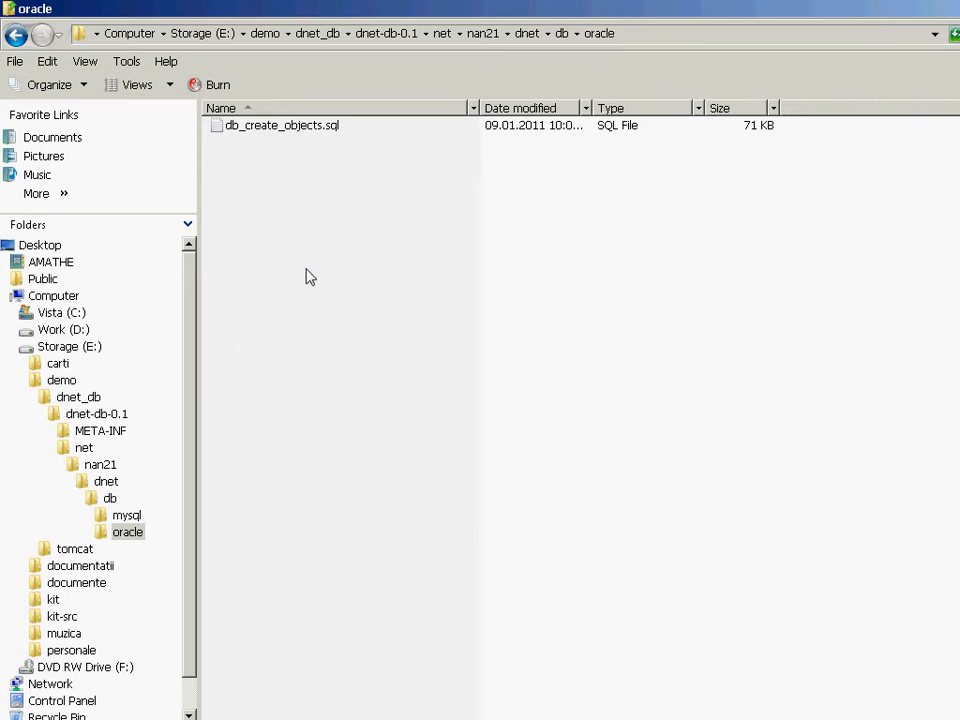
key(Down)
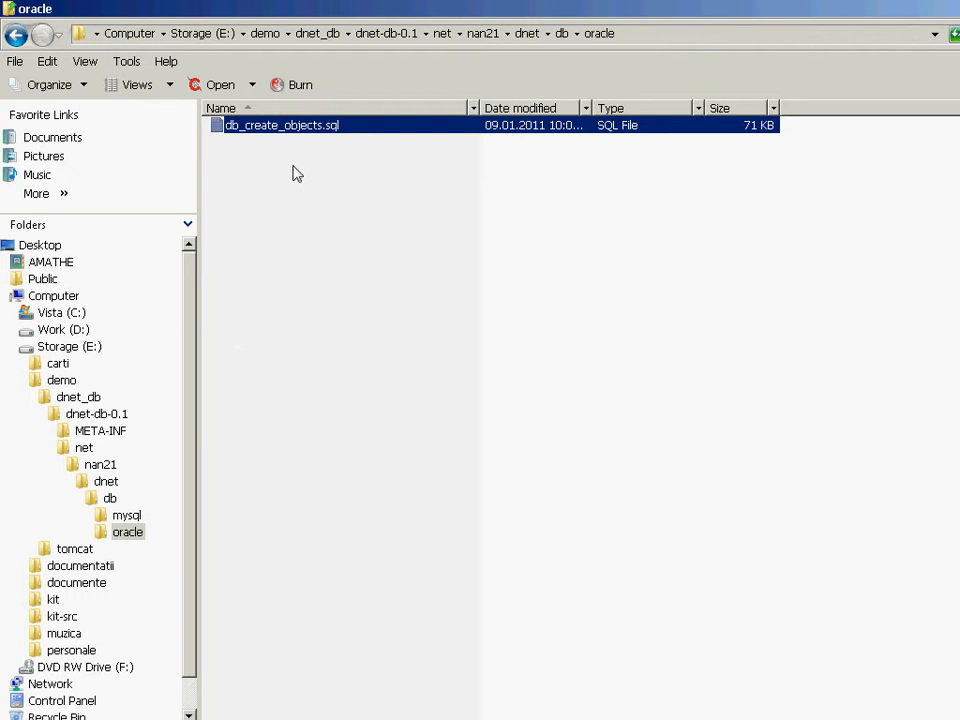
click(648, 37)
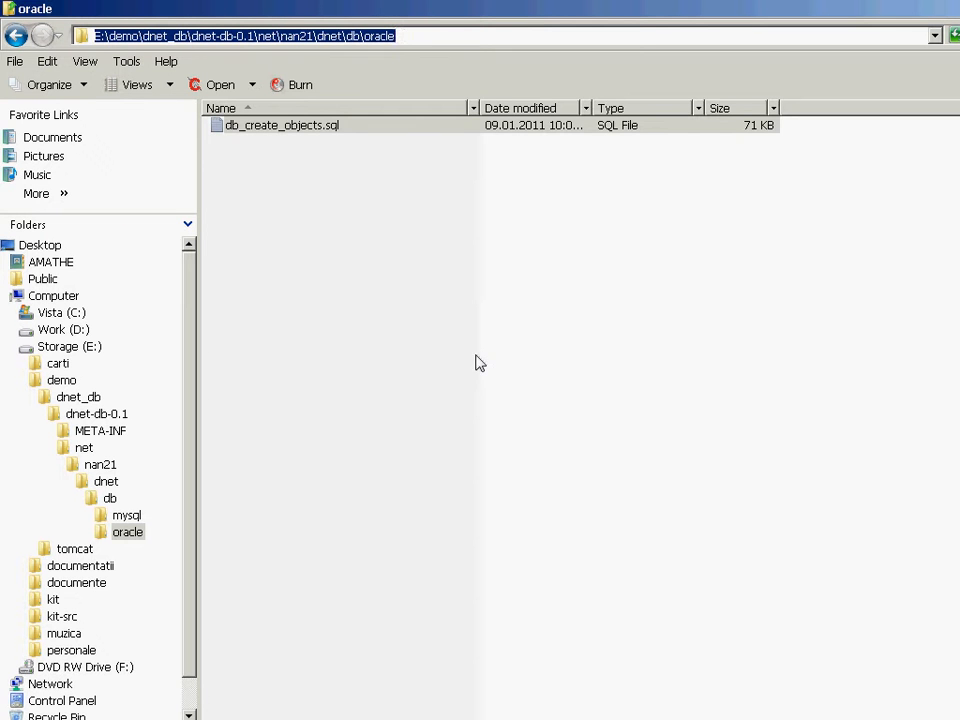
click(320, 217)
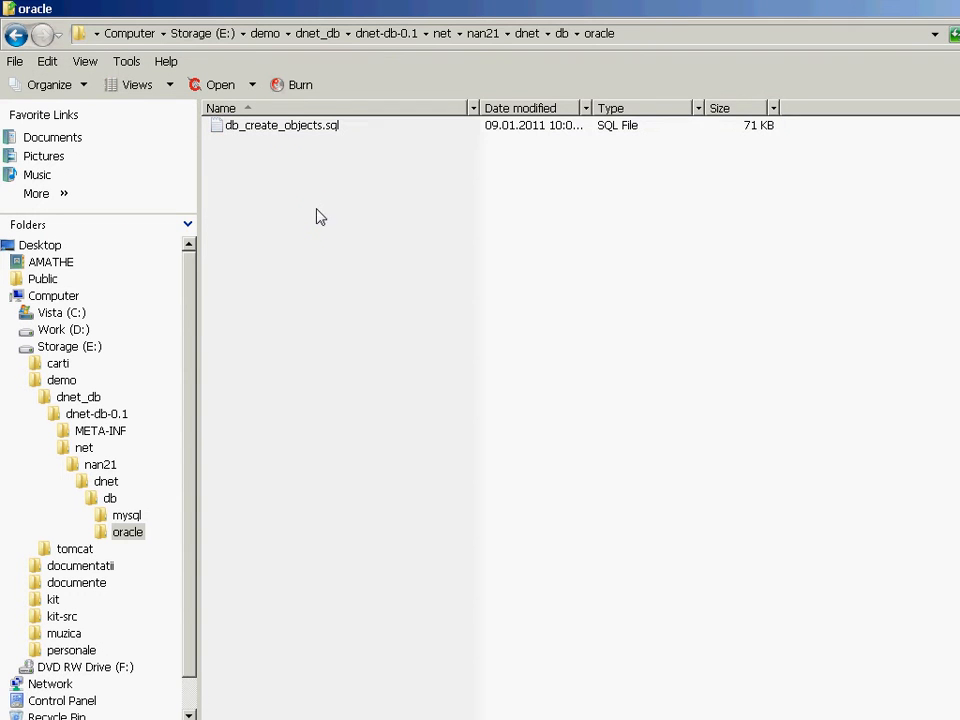
Open db_create_objects.sql in ConTEXT, look through its create statements, close the file and return to the oracle folder.
right_click(287, 127)
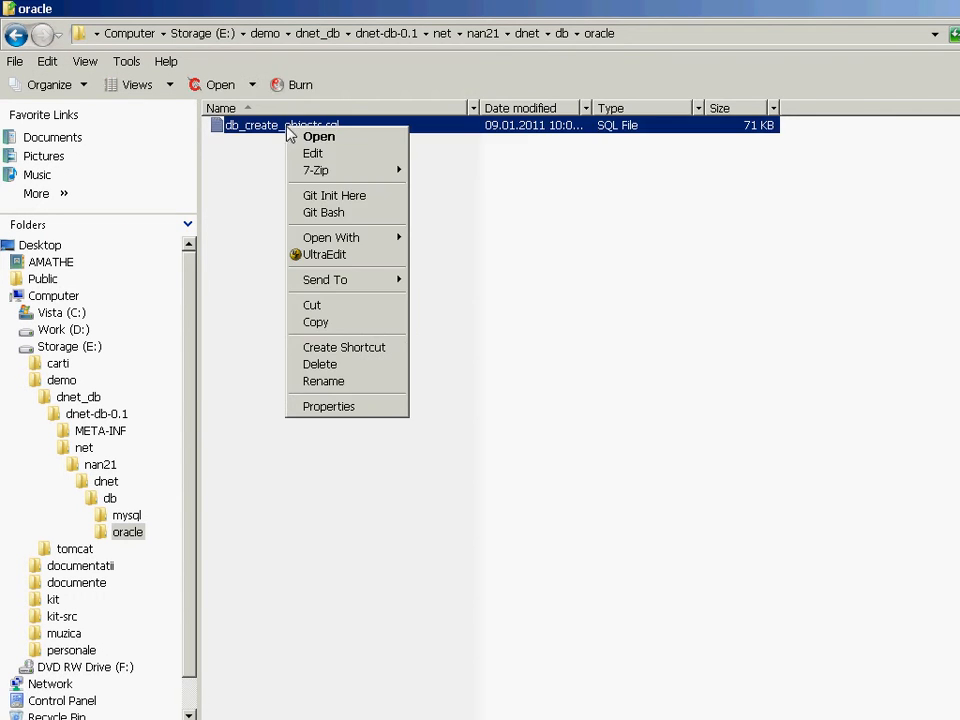
mouse_move(341, 238)
click(500, 237)
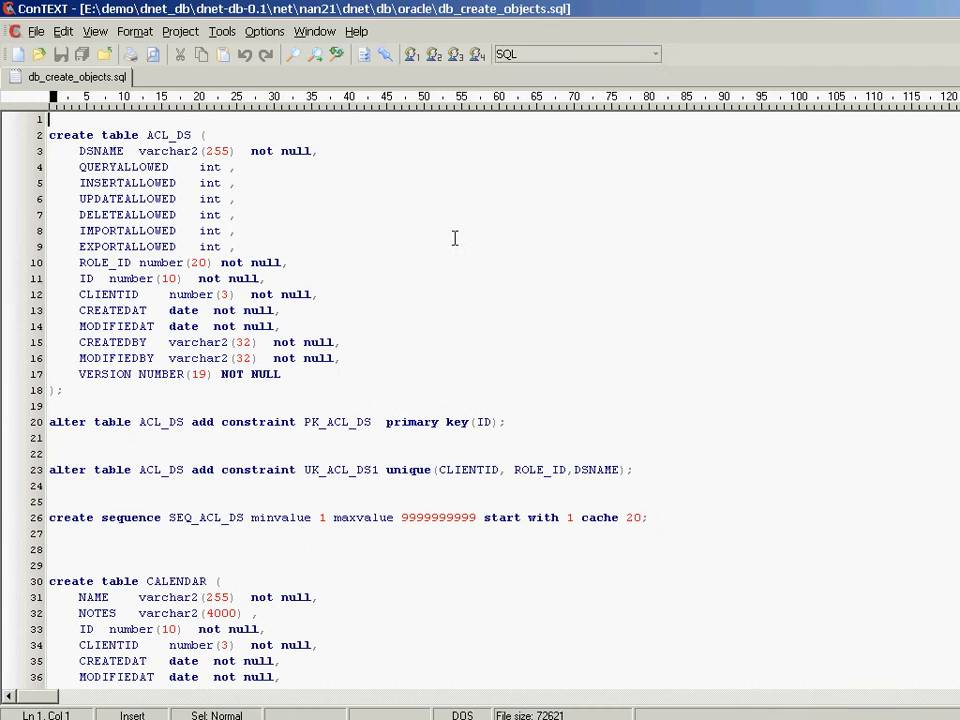
scroll(607, 238, down, 20)
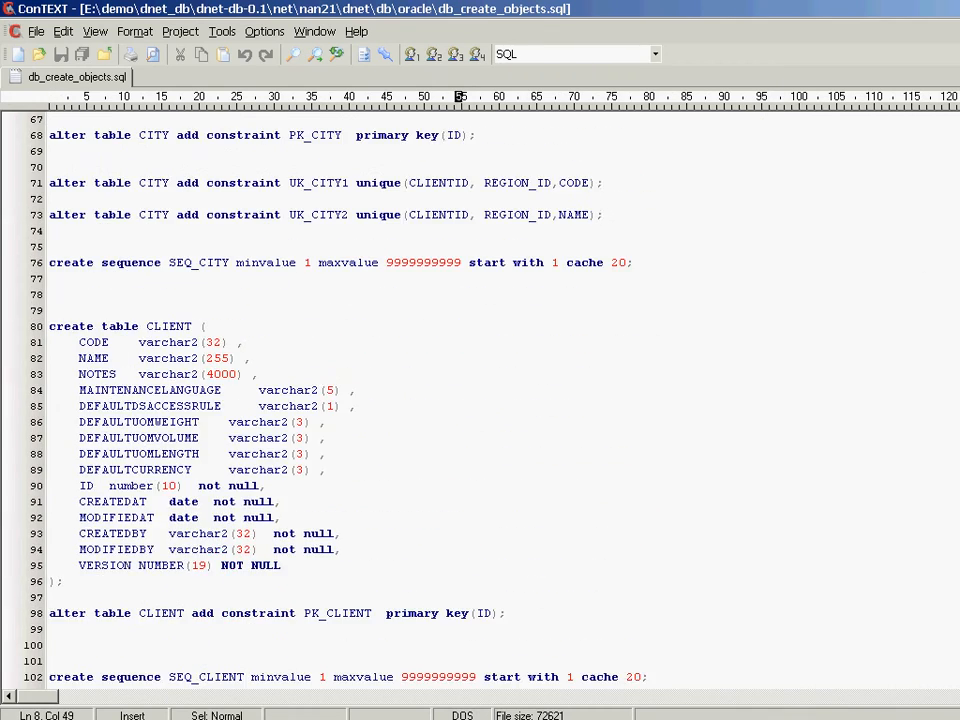
scroll(480, 400, down, 20)
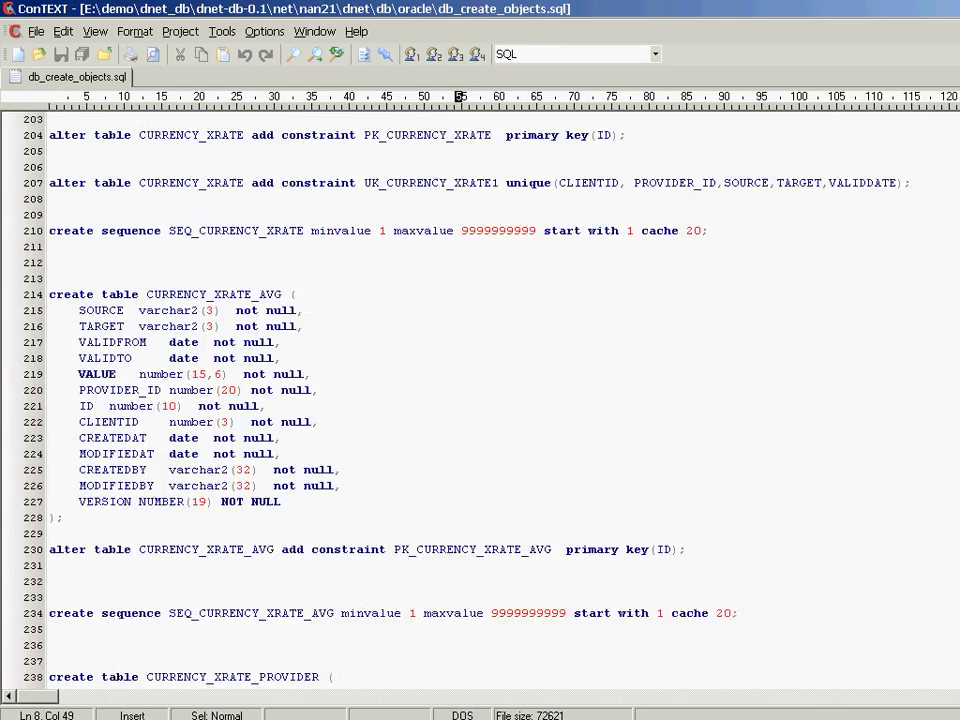
scroll(480, 400, down, 20)
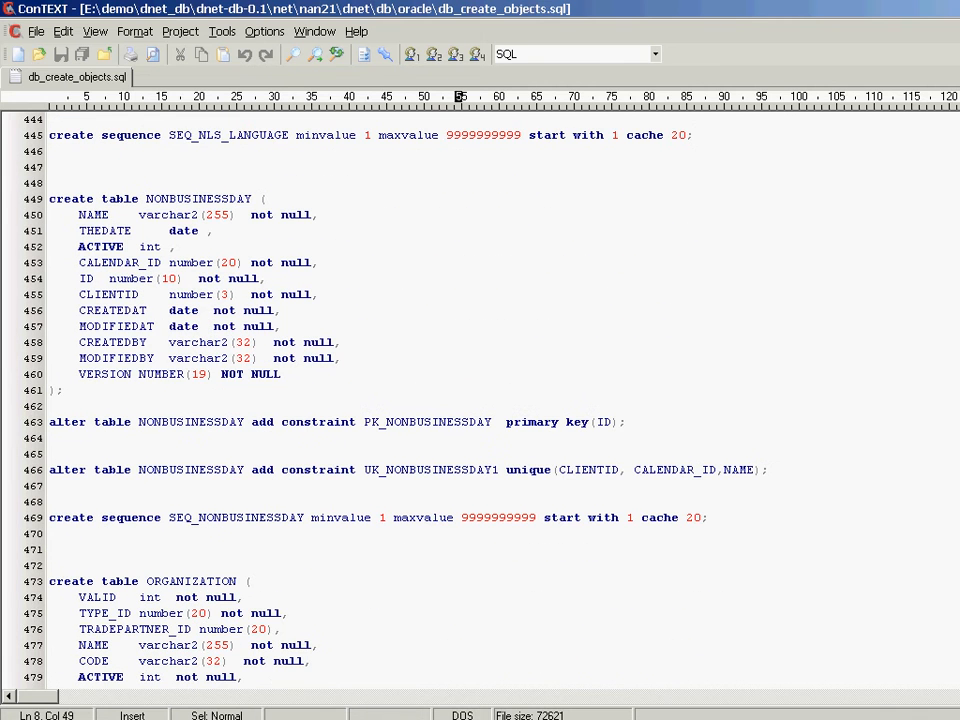
right_click(83, 88)
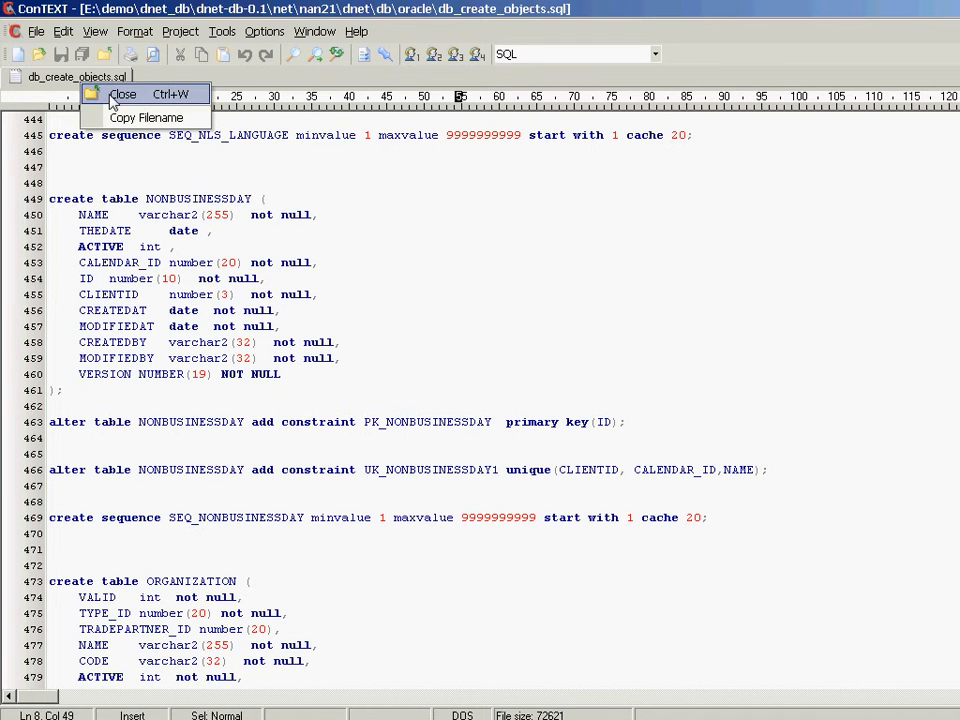
click(90, 93)
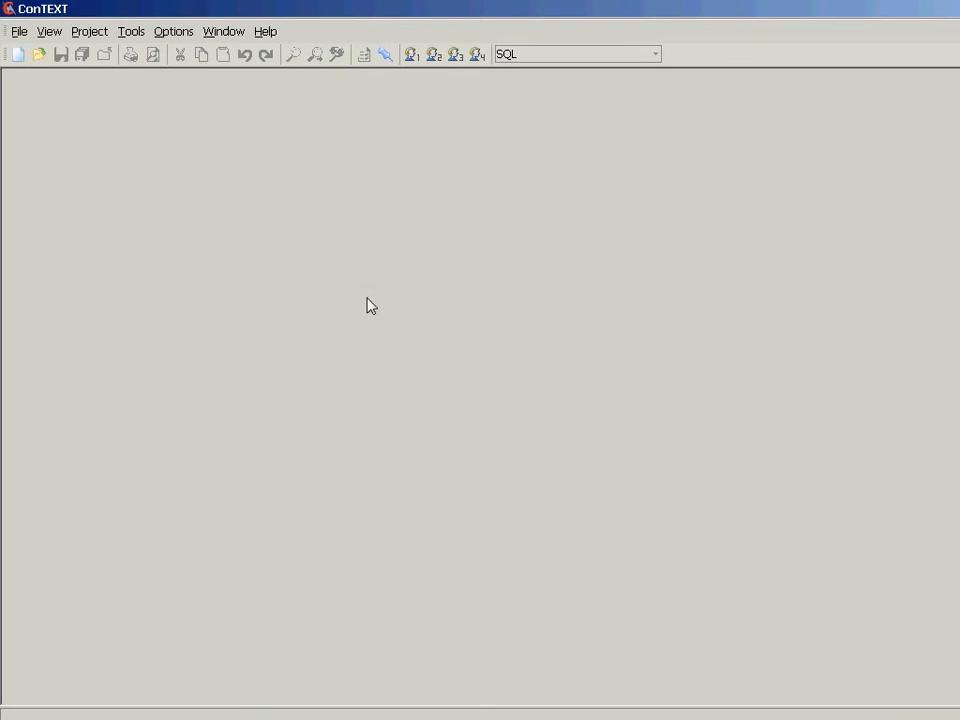
key(alt+Tab)
click(421, 391)
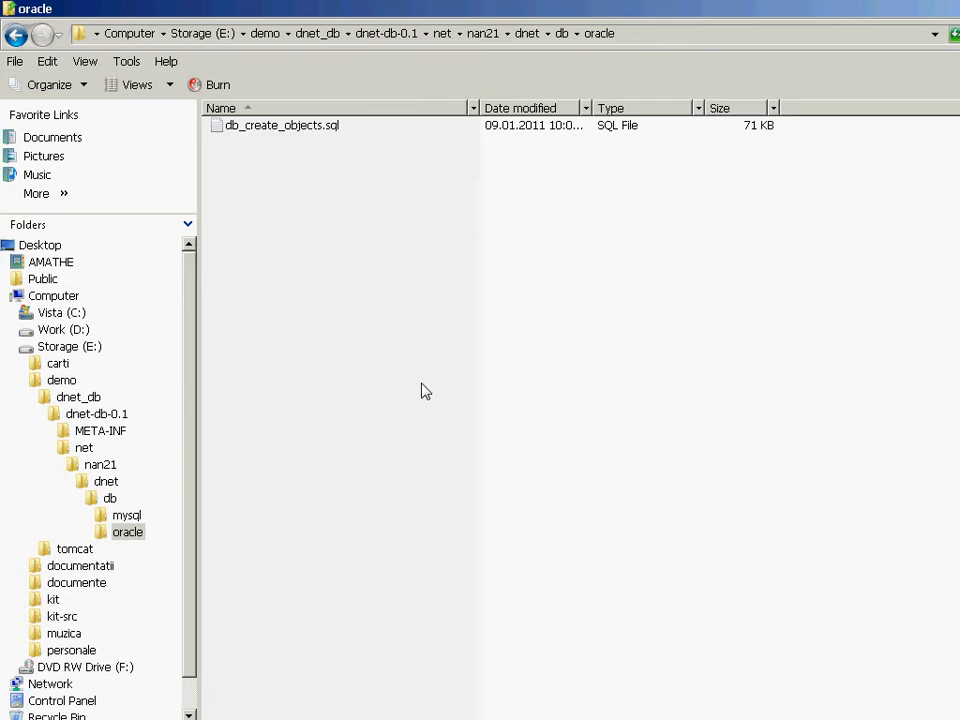
Launch Run SQL Command Line from Oracle Database 10g Express Edition.
click(28, 719)
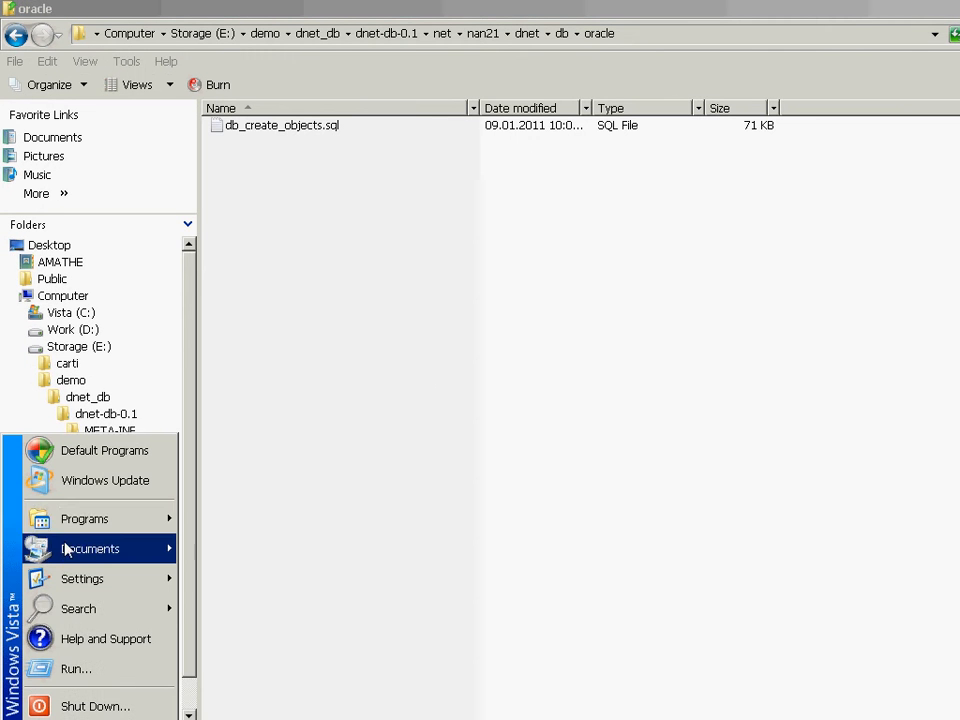
mouse_move(78, 528)
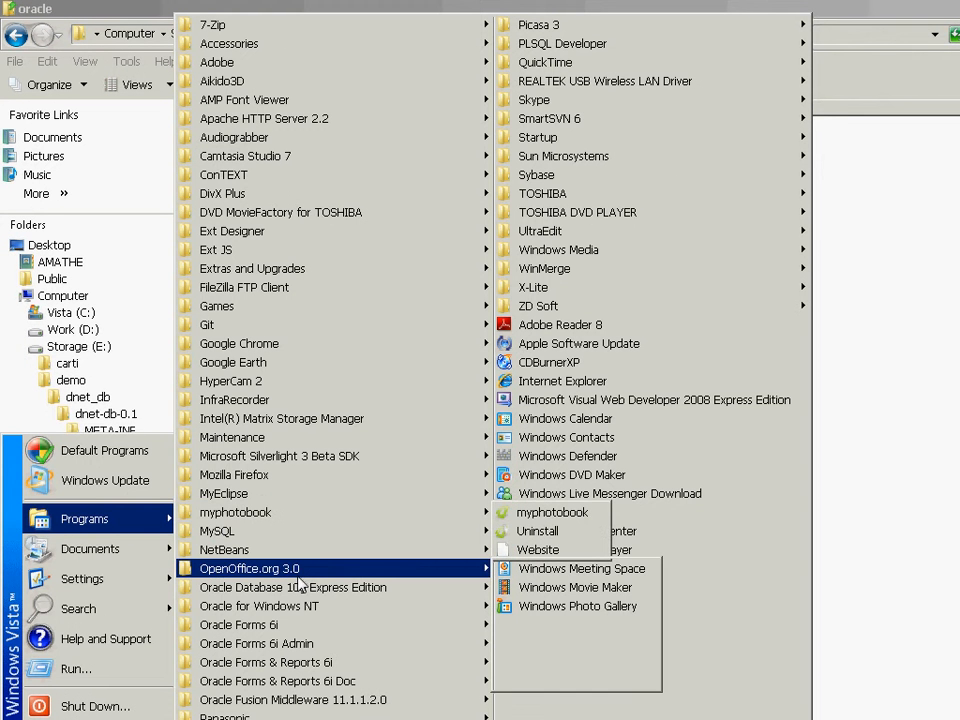
mouse_move(312, 588)
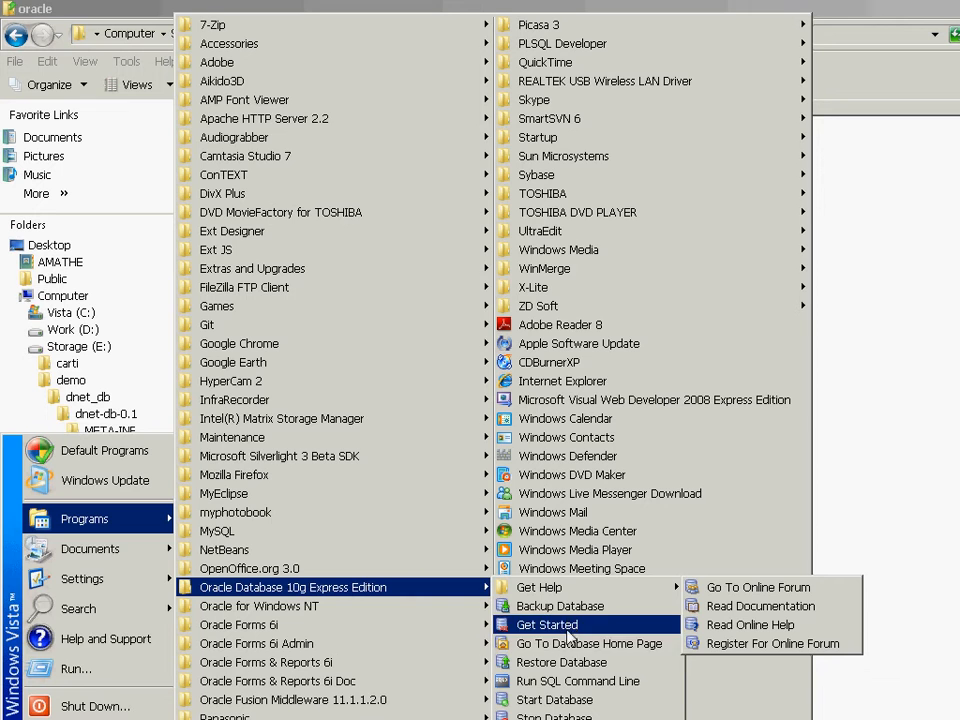
click(559, 681)
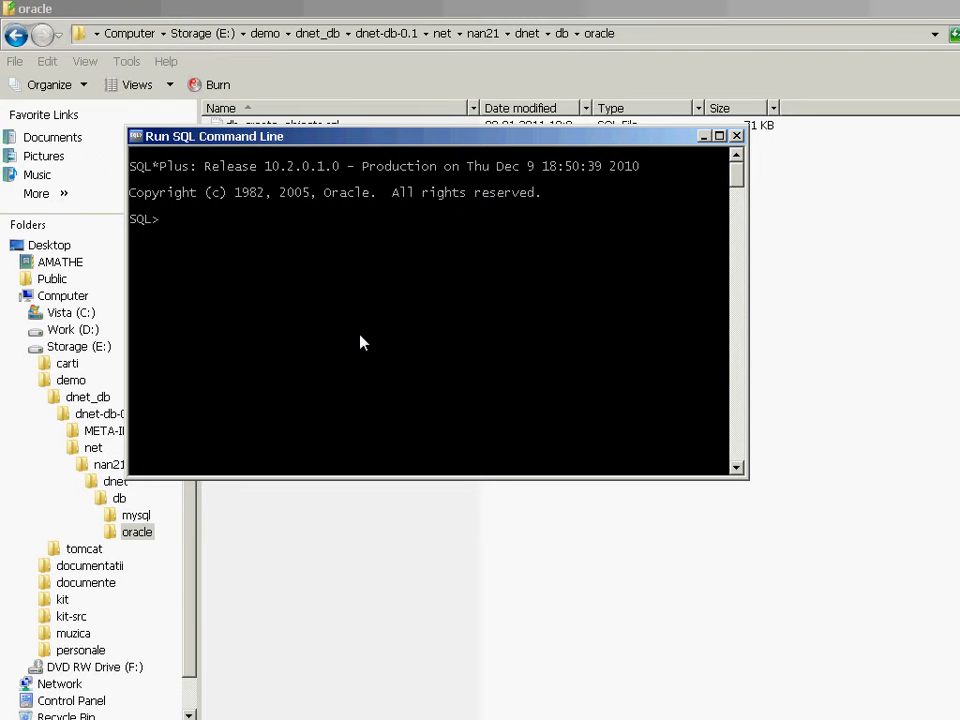
Connect to the xe database as system, entering the account password in the connect command.
text(connect system/system)
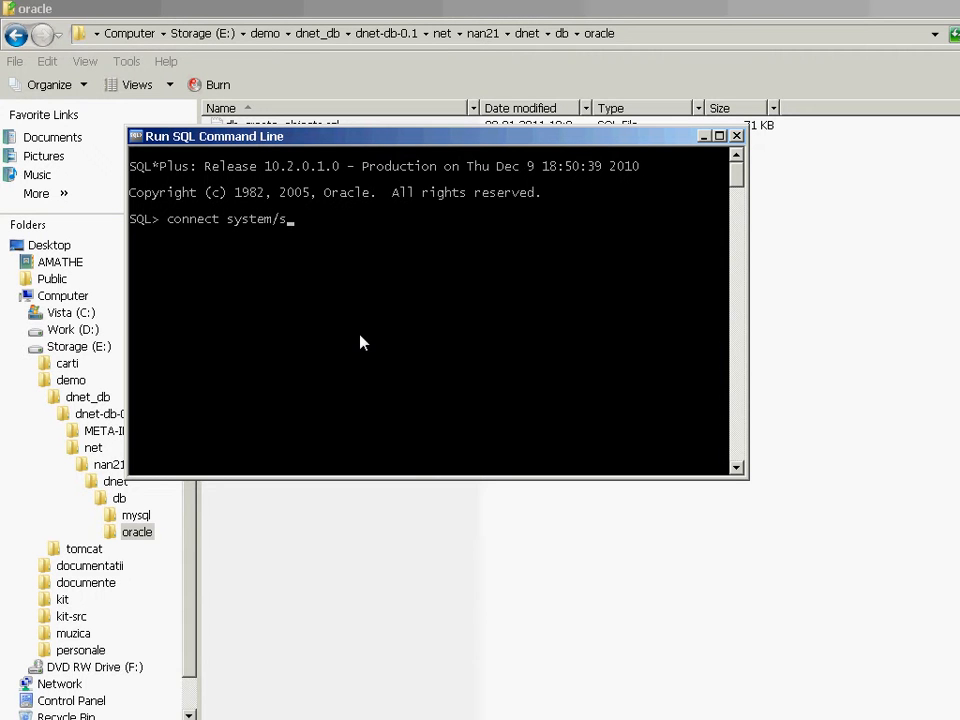
text(@xe;)
key(Return)
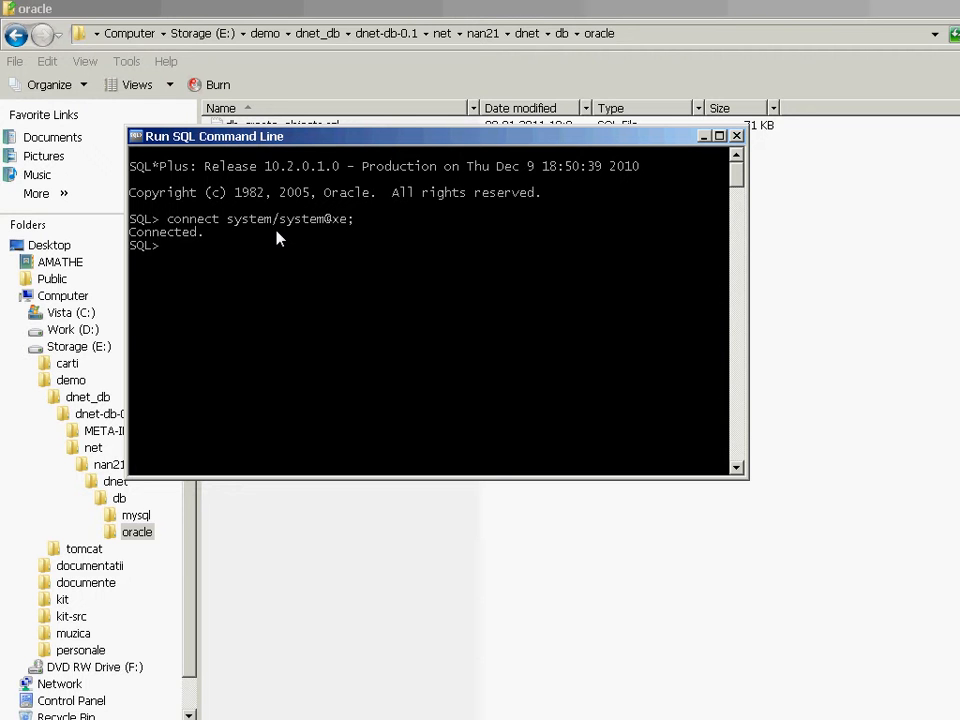
Switch to the DNet Install page in Firefox and read the Setup the database instructions for Oracle 9,10,11,XE.
key(alt+Tab)
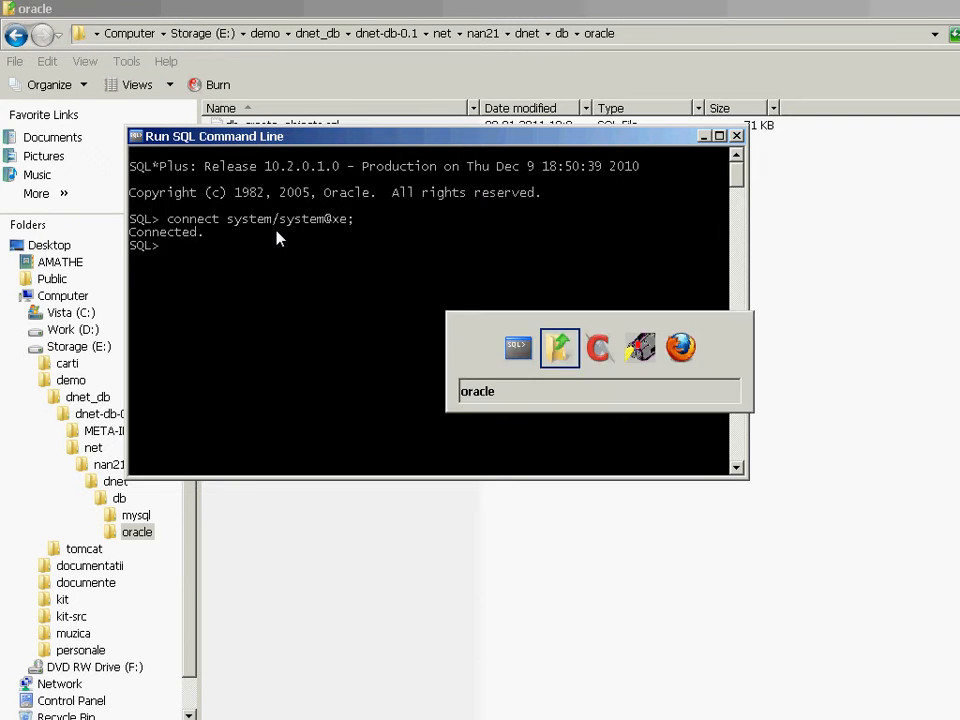
key(alt+Tab)
key(alt+Tab)
key(alt+Tab)
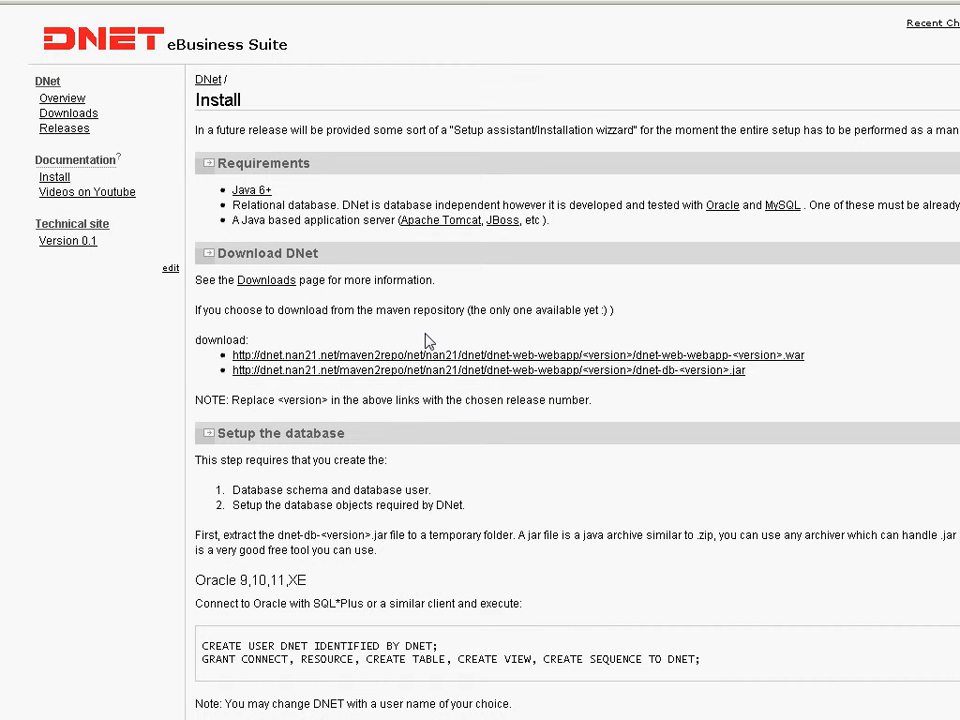
drag(196, 460, 388, 462)
scroll(385, 505, down, 4)
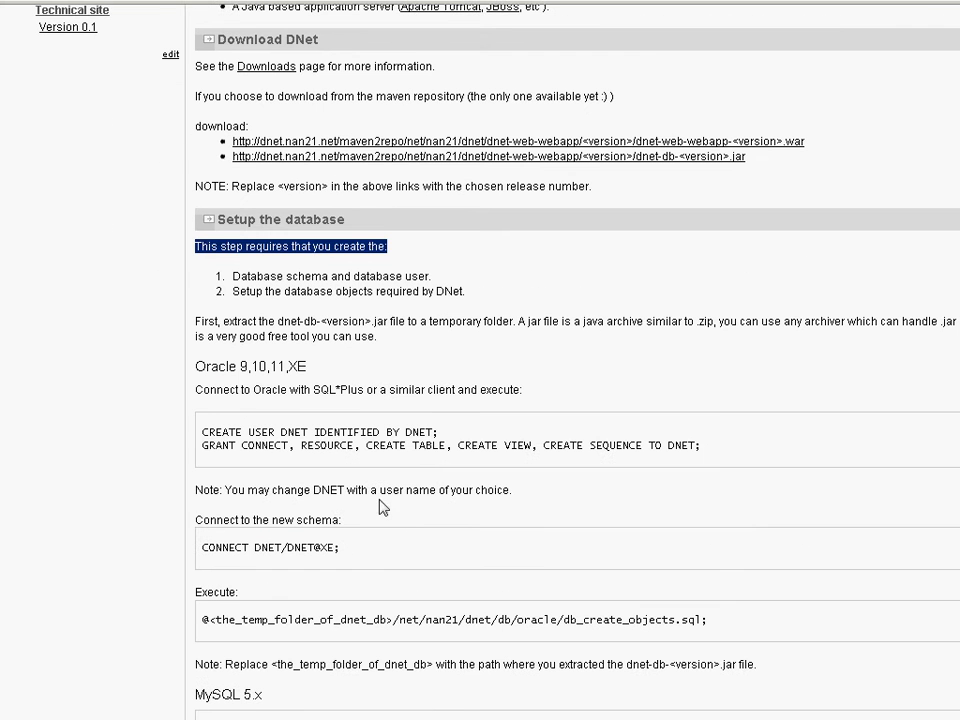
drag(196, 389, 527, 392)
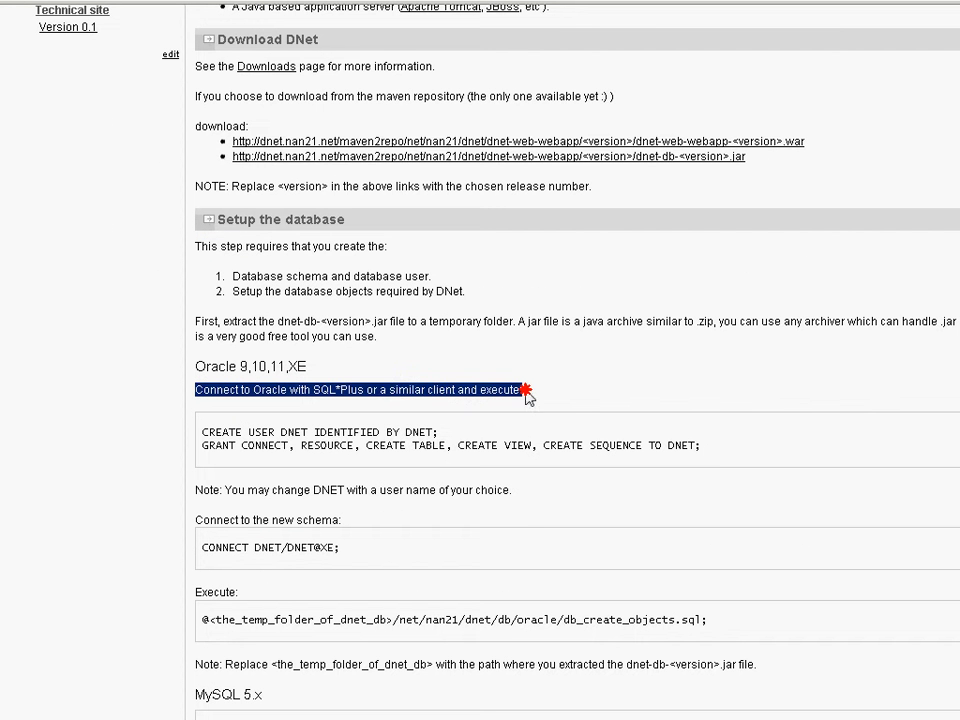
click(408, 429)
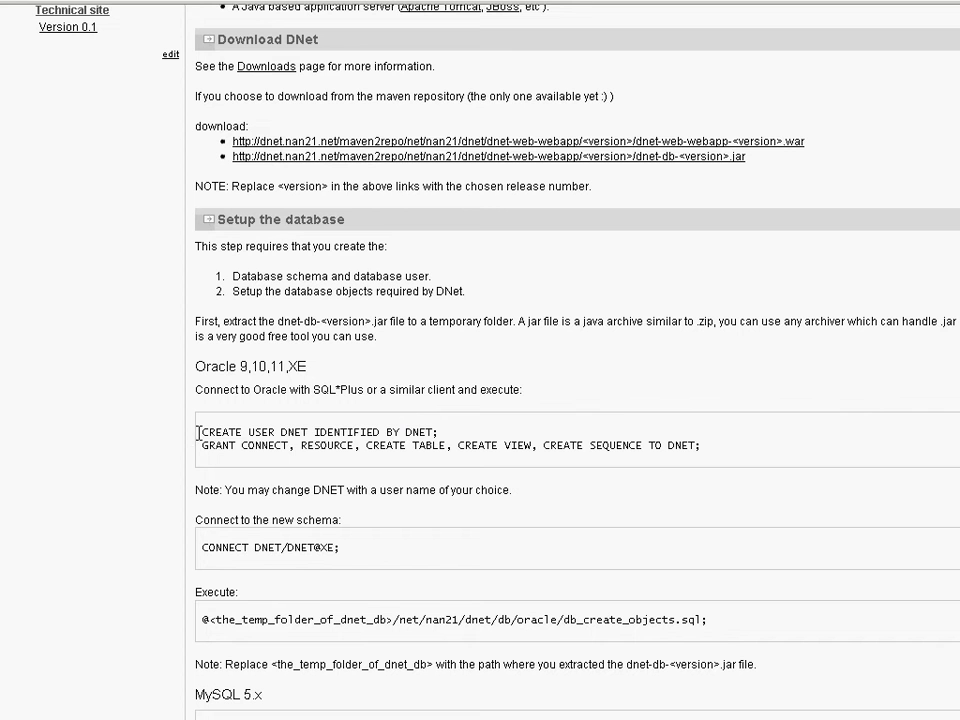
Copy the CREATE USER statement from the Install page and run it in SQL*Plus to create user DNET with its password.
drag(202, 432, 482, 430)
key(ctrl+c)
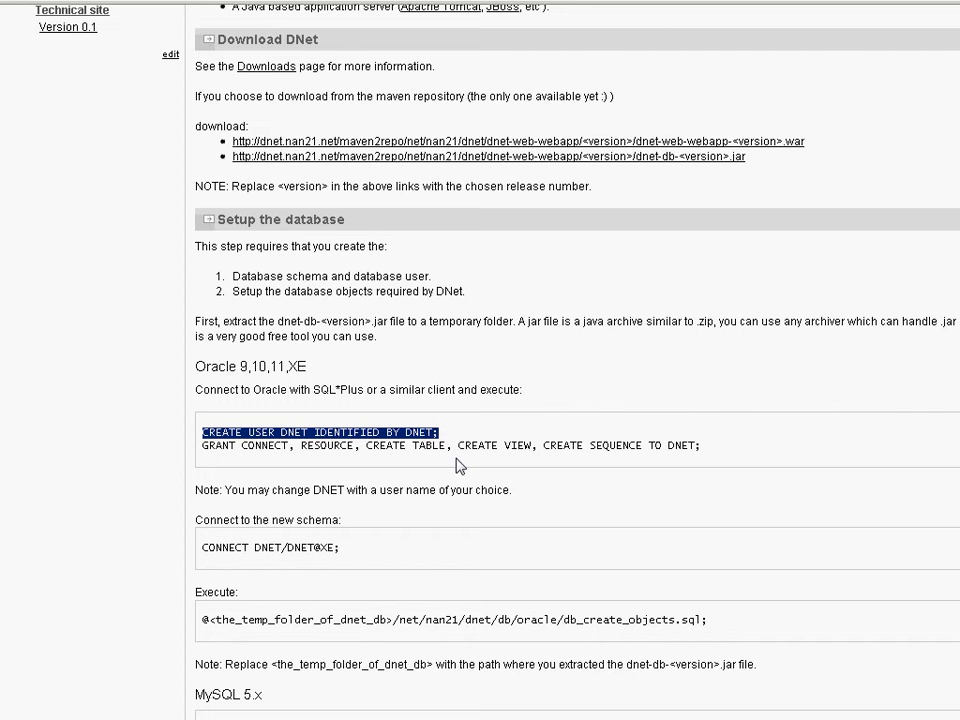
key(alt+Tab)
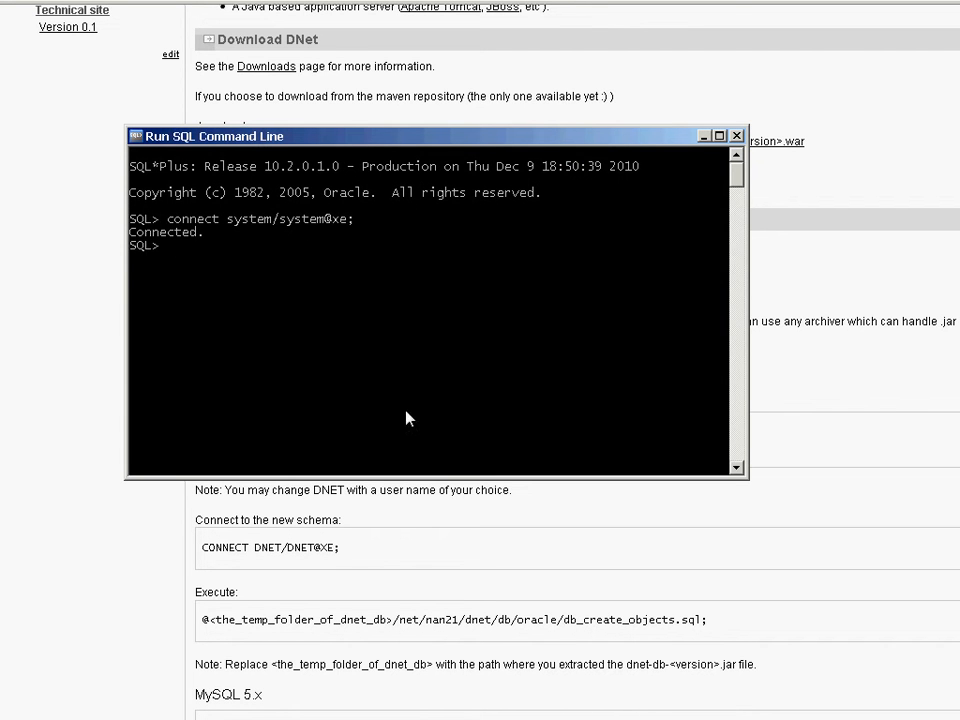
right_click(375, 138)
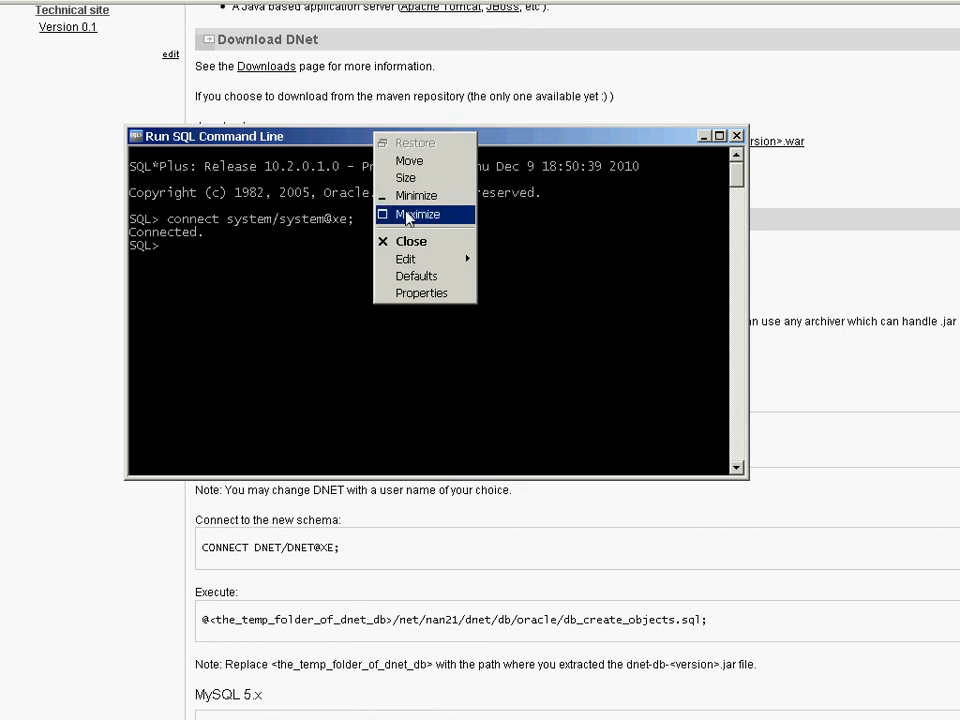
mouse_move(440, 259)
click(500, 293)
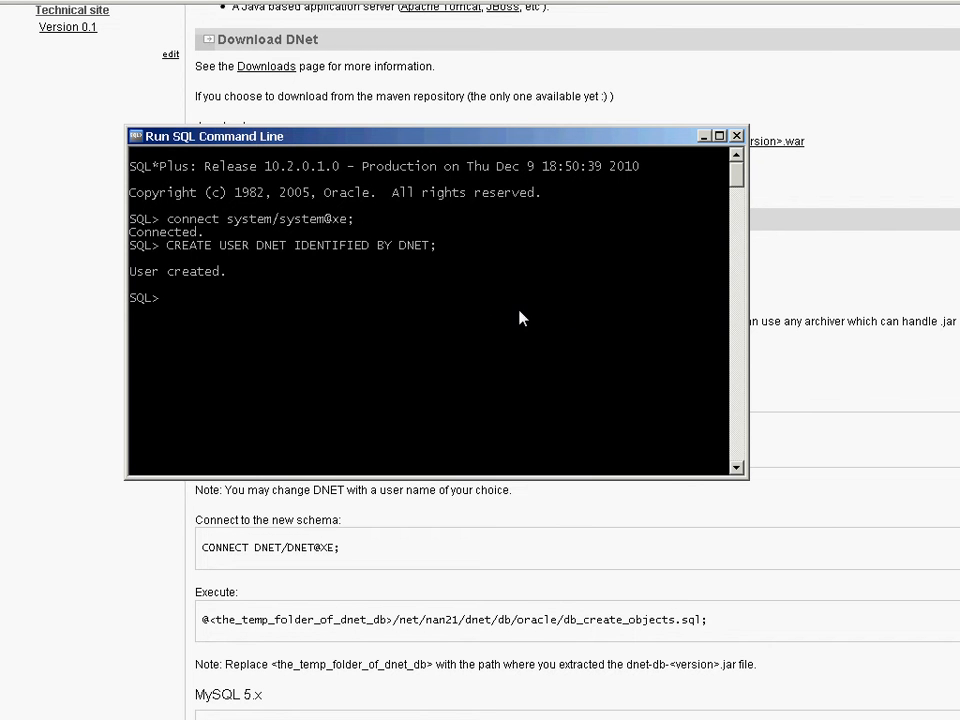
Copy the GRANT statement and run it in SQL*Plus, giving DNET the CONNECT, RESOURCE, CREATE TABLE, CREATE VIEW and CREATE SEQUENCE privileges.
click(838, 371)
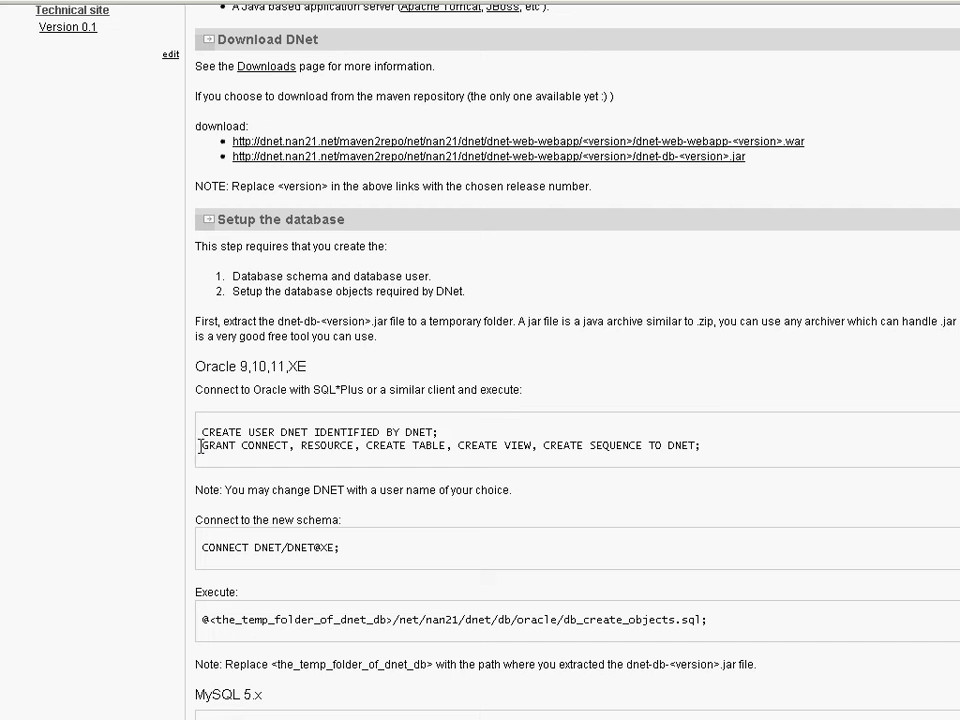
drag(202, 445, 696, 443)
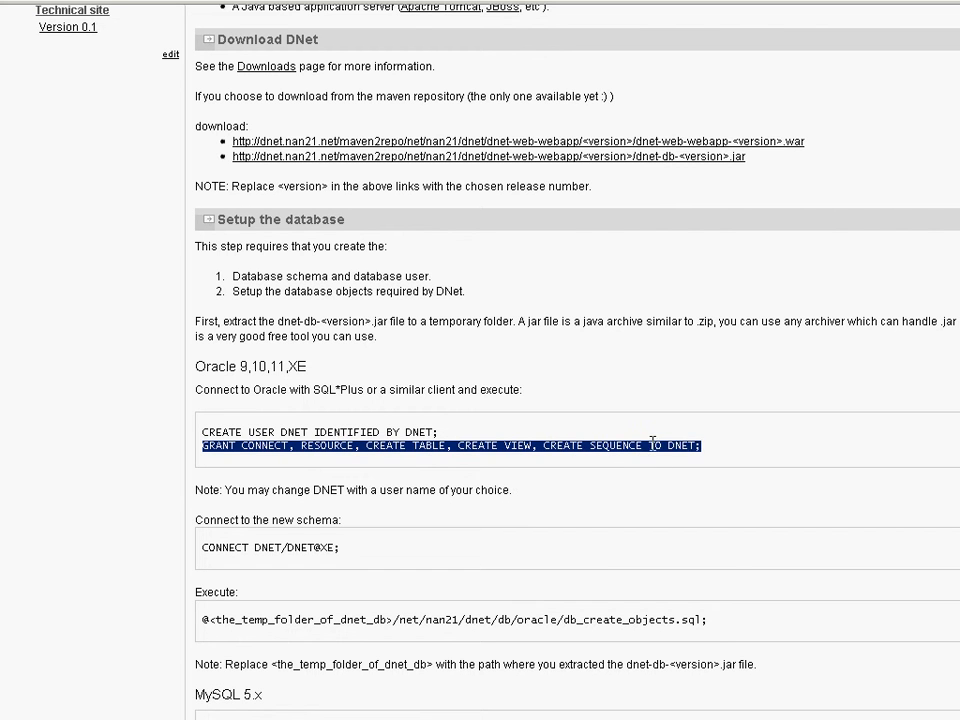
right_click(662, 446)
click(682, 455)
key(alt+Tab)
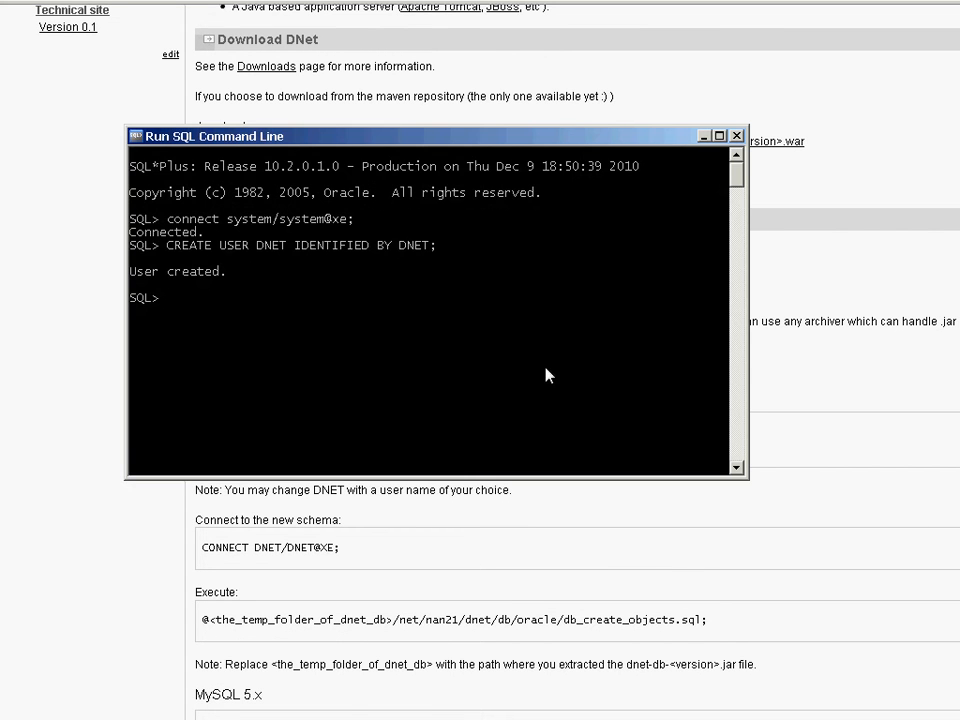
right_click(416, 141)
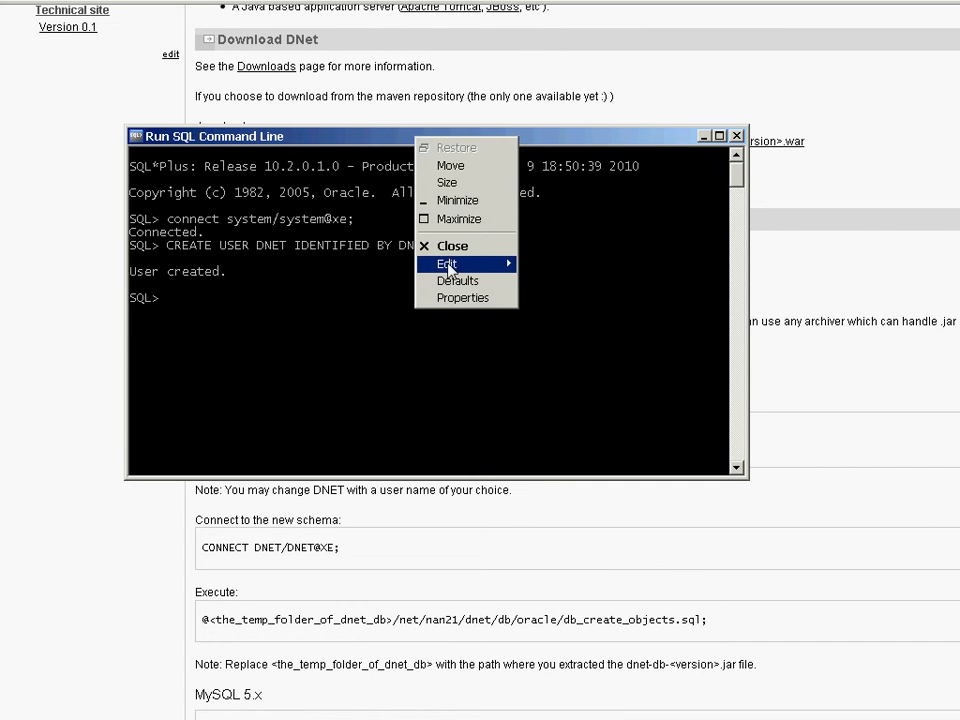
mouse_move(465, 263)
click(548, 298)
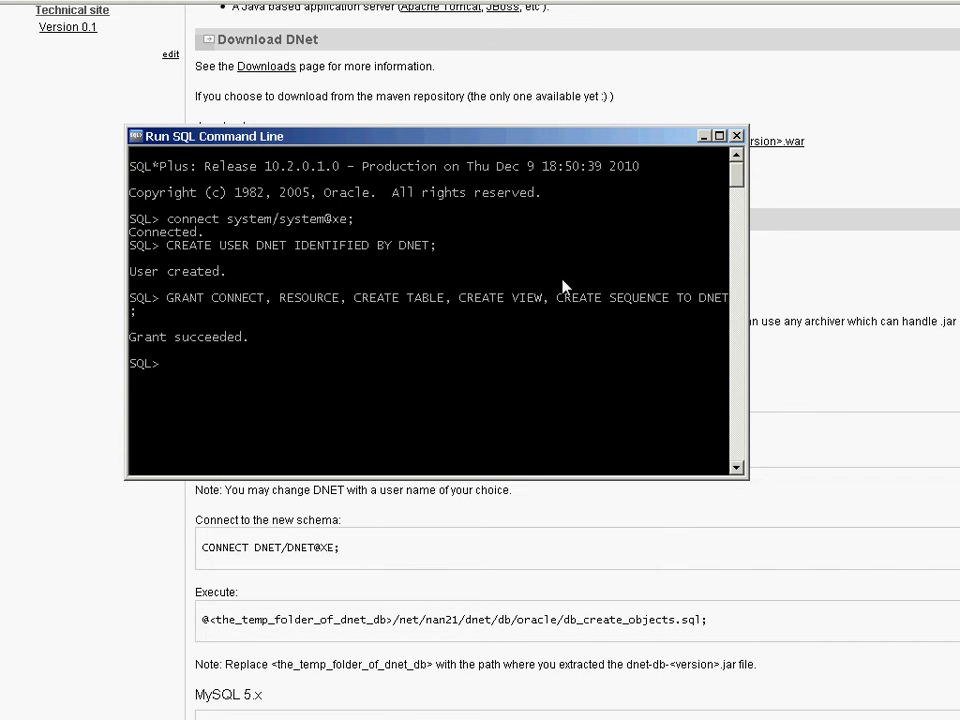
Review the Install page's note on choosing another user name and the places where DNET appears in the statements.
click(860, 292)
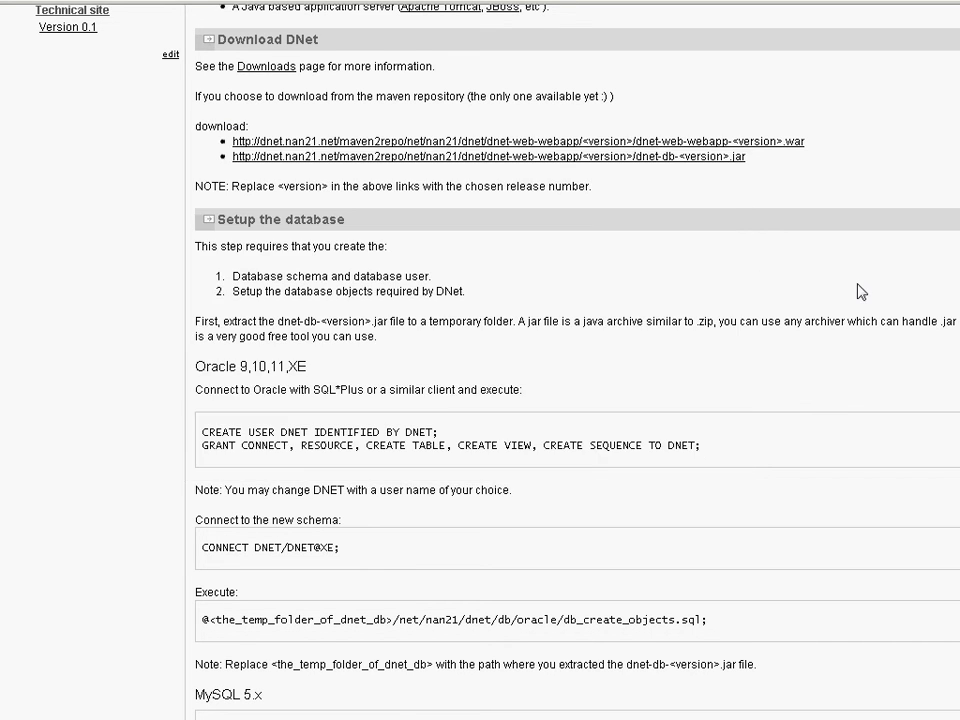
click(200, 489)
drag(200, 489, 478, 489)
double_click(328, 489)
click(332, 500)
double_click(291, 434)
double_click(420, 432)
double_click(681, 445)
click(544, 500)
Copy the page's CONNECT statement for the new schema and run it in SQL*Plus, logging in to XE as DNET with its password.
drag(201, 547, 375, 551)
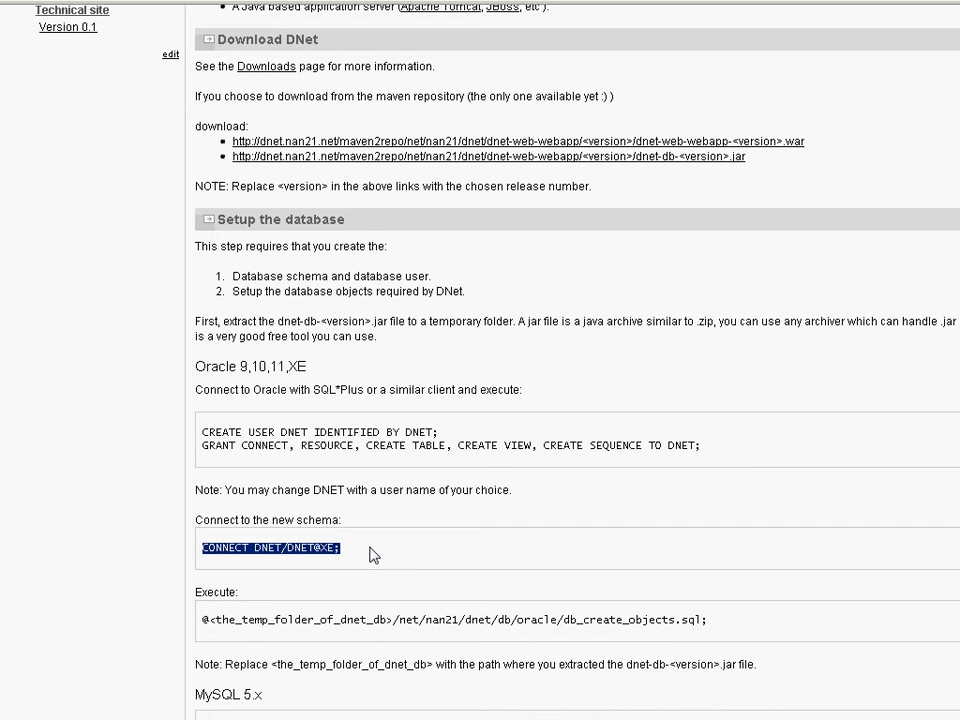
key(alt+Tab)
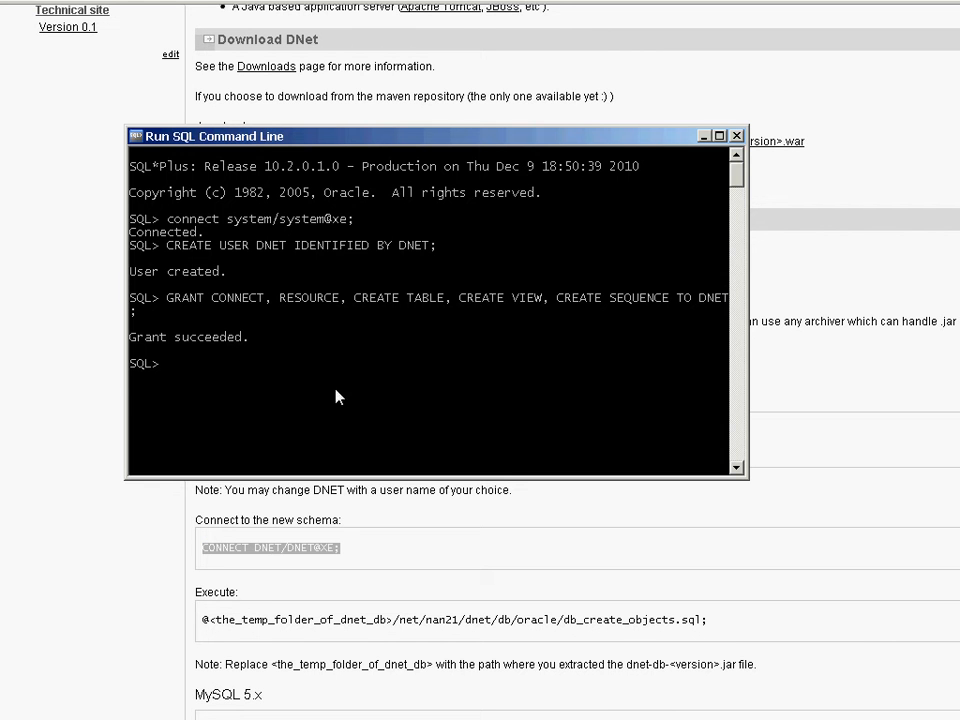
right_click(439, 138)
mouse_move(473, 260)
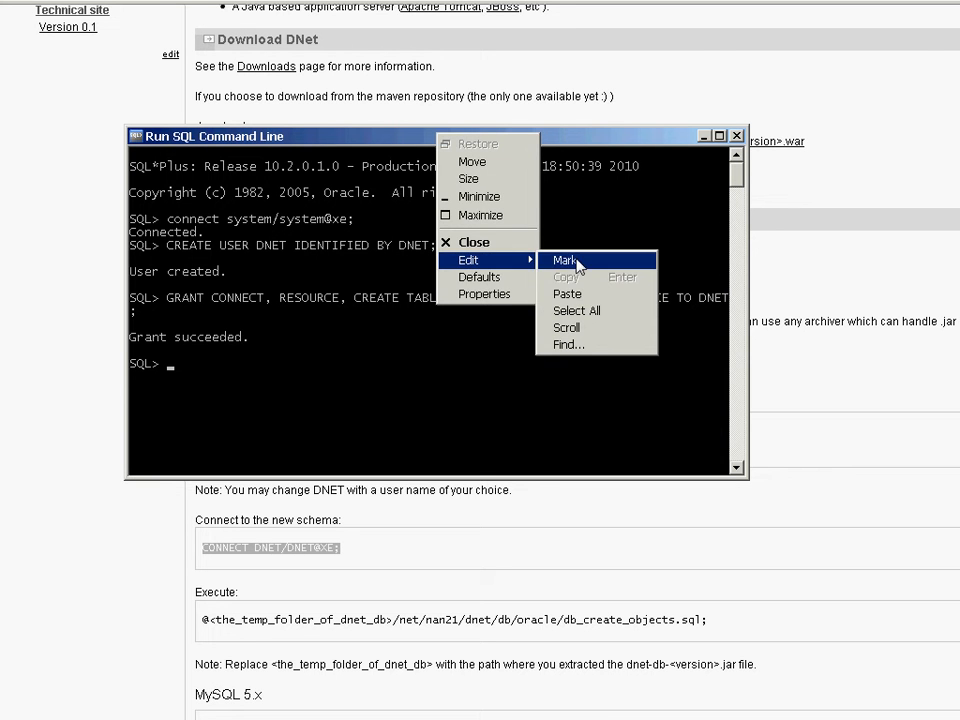
click(566, 295)
key(Return)
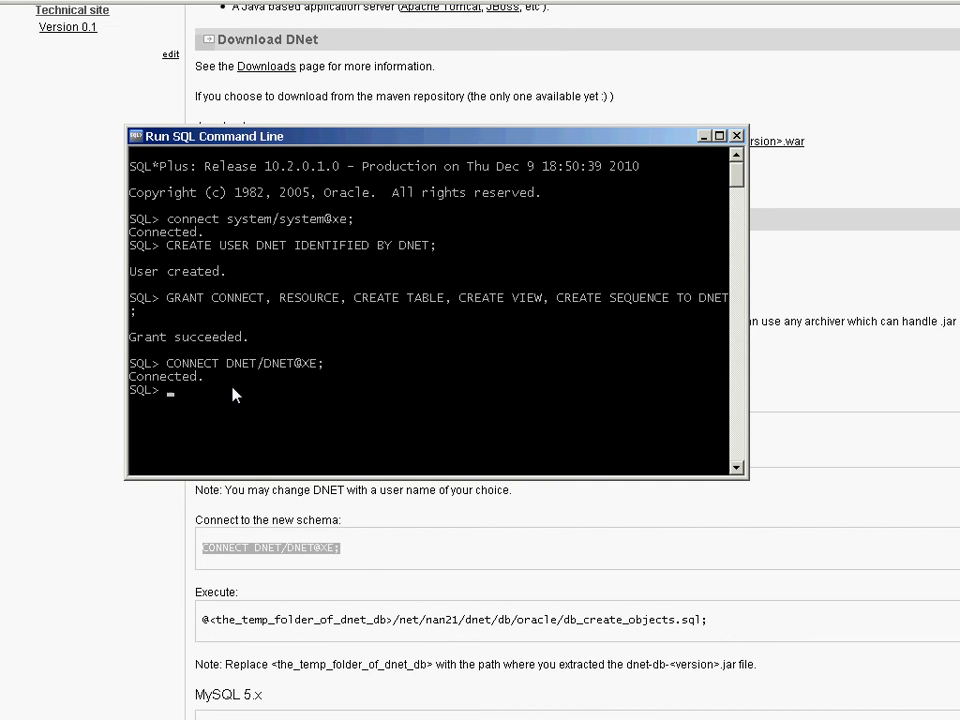
Copy the full path of the oracle scripts folder from the file explorer and return to SQL*Plus.
key(alt+Tab)
key(Tab)
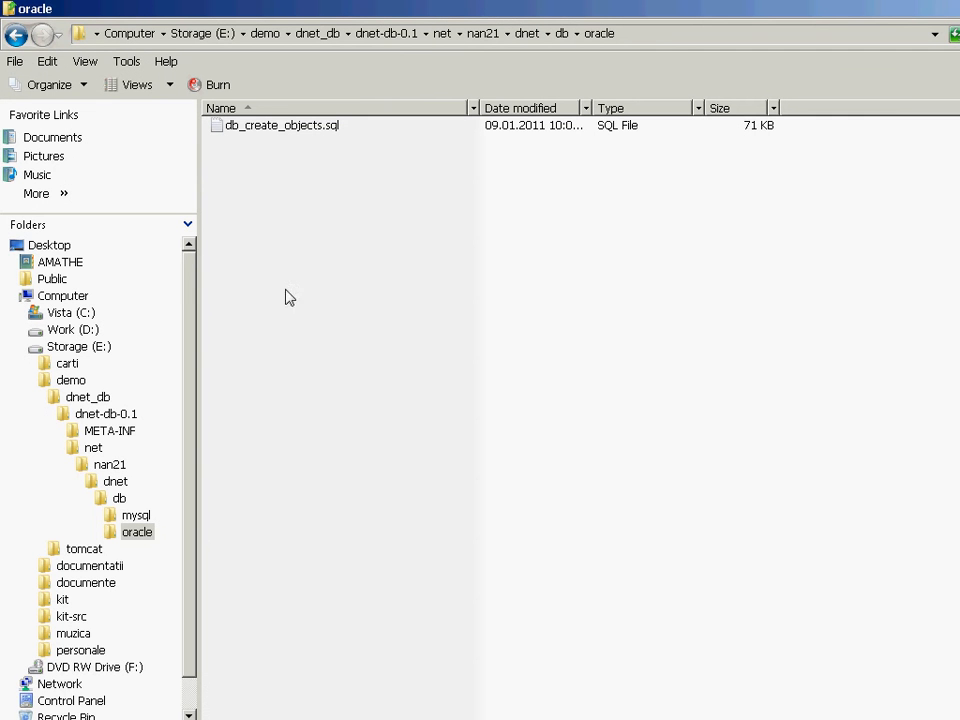
click(671, 38)
key(ctrl+c)
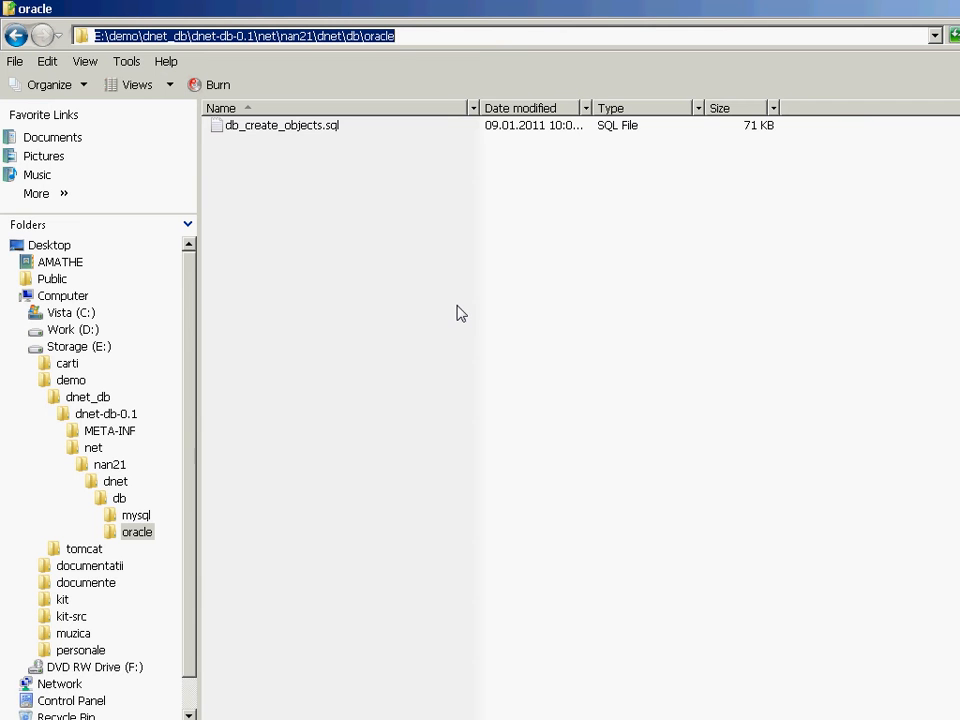
key(alt)
key(alt+Tab)
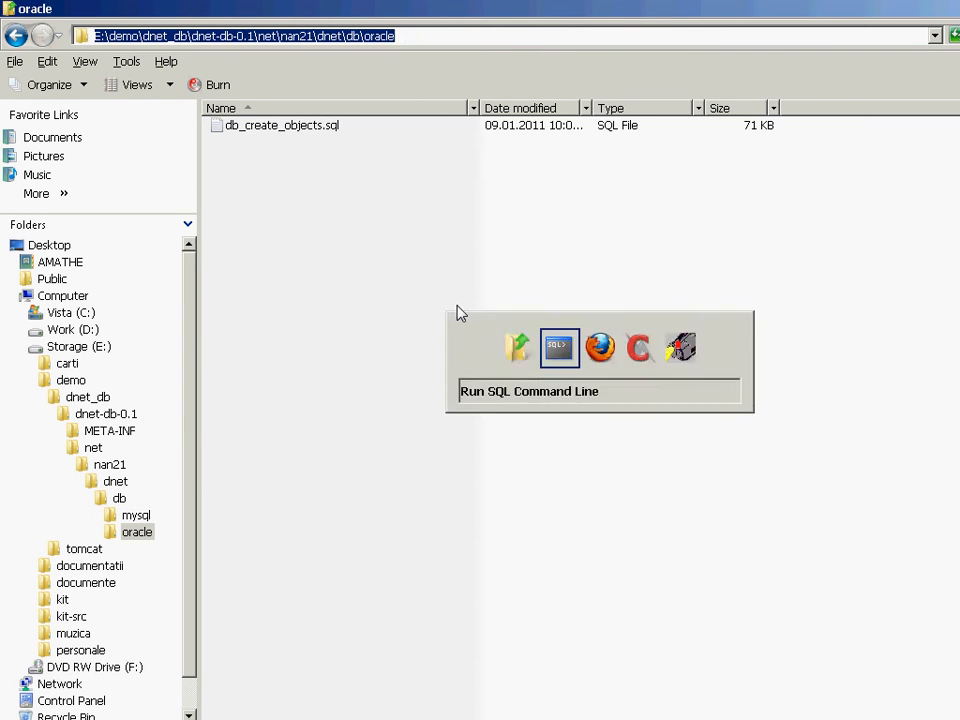
Begin a script call at the SQL prompt with @ followed by the copied folder path E:\demo\dnet_db\dnet-db-0.1\net\nan21\dnet\db\oracle and a closing backslash.
right_click(430, 143)
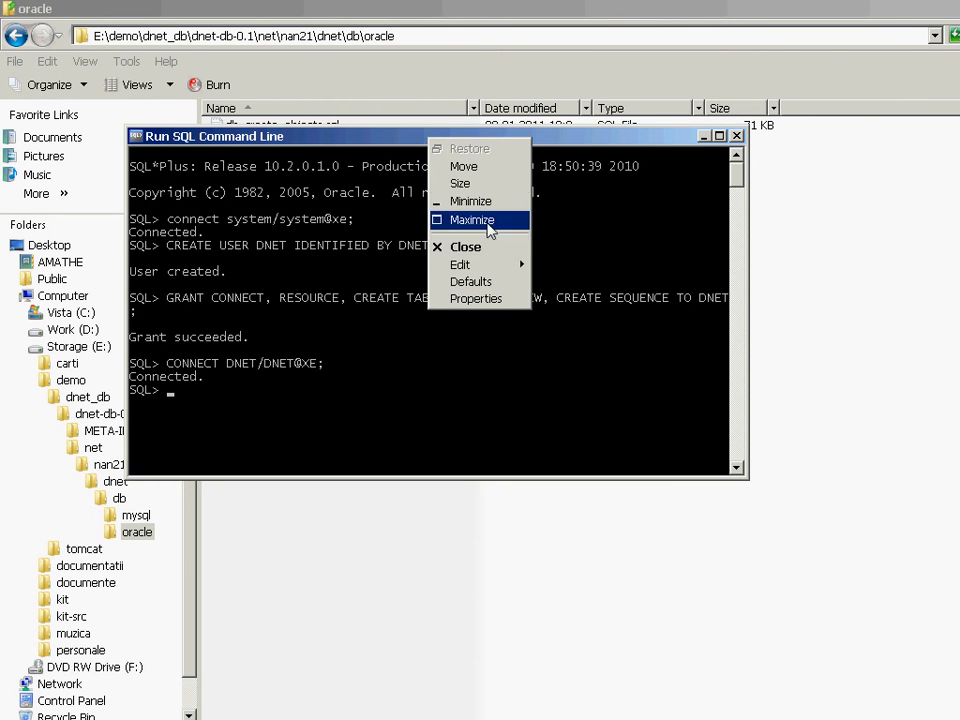
mouse_move(490, 272)
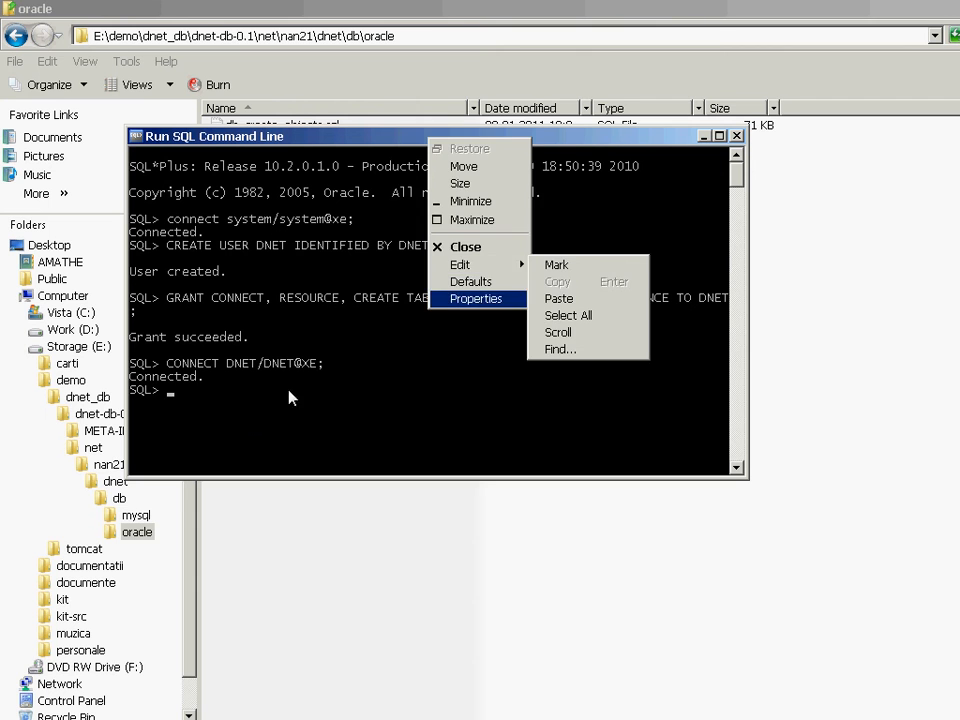
click(253, 418)
text(@)
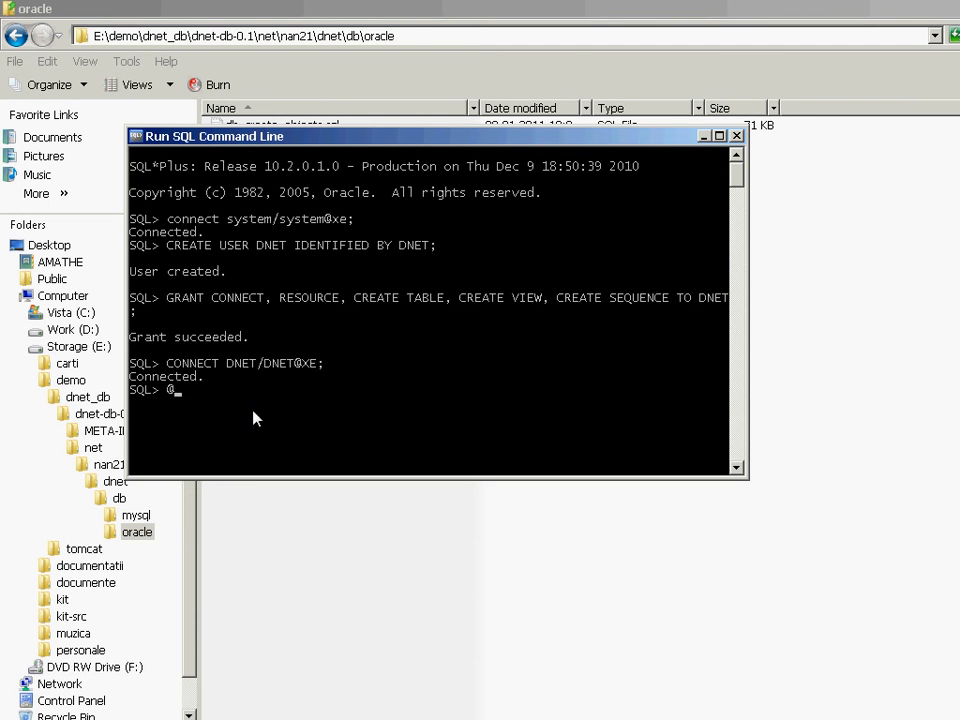
right_click(342, 142)
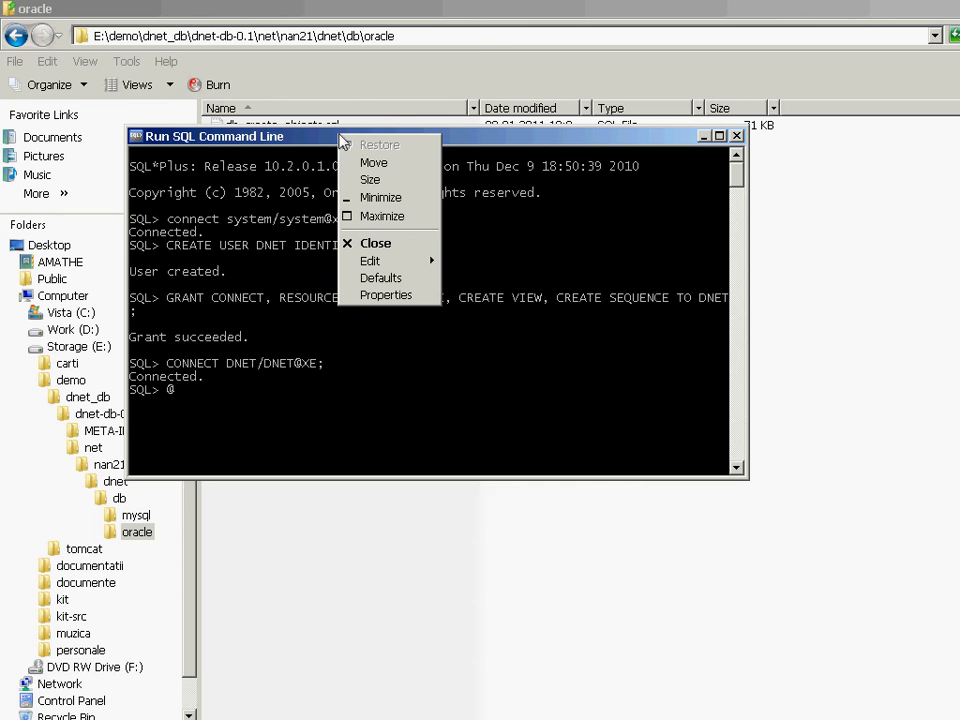
mouse_move(395, 261)
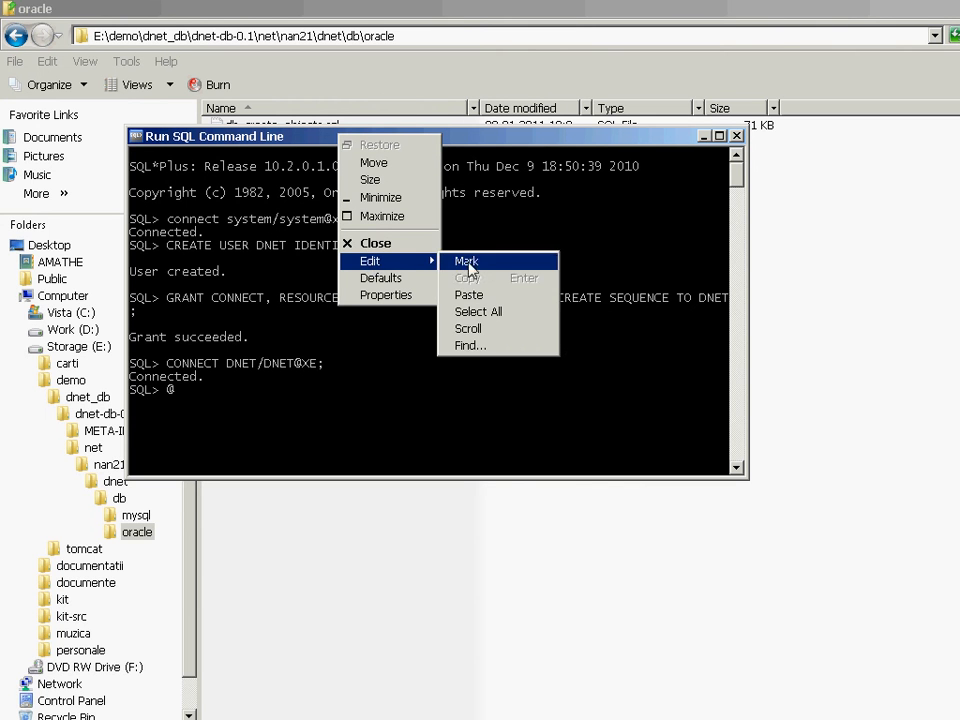
click(469, 295)
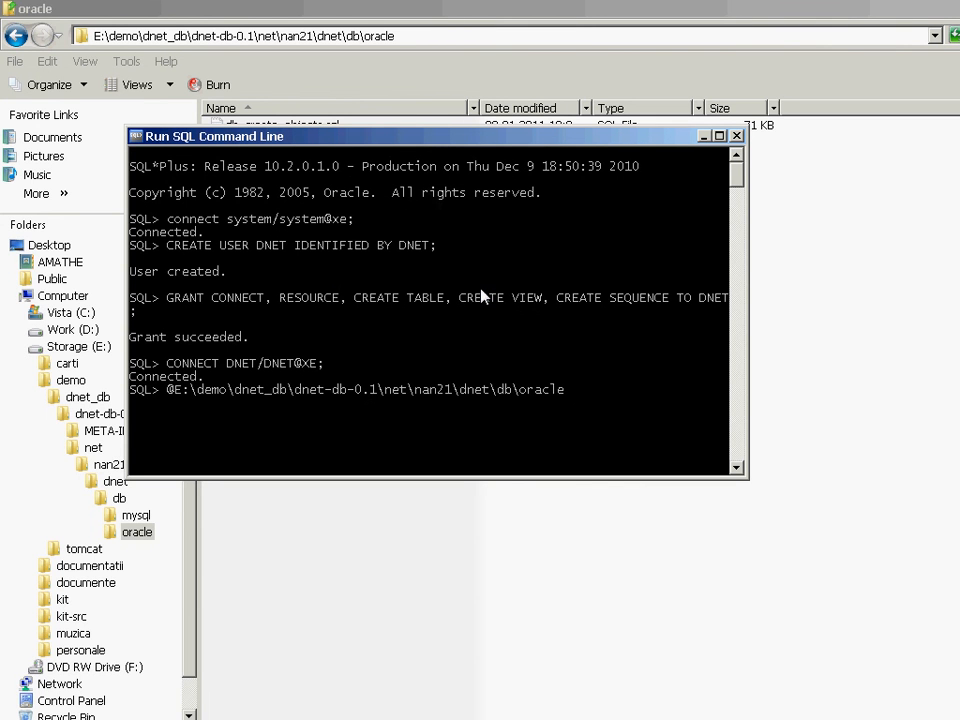
text(\)
Copy the full file name db_create_objects.sql from the file explorer without renaming the file, and return to SQL*Plus.
key(alt+Tab)
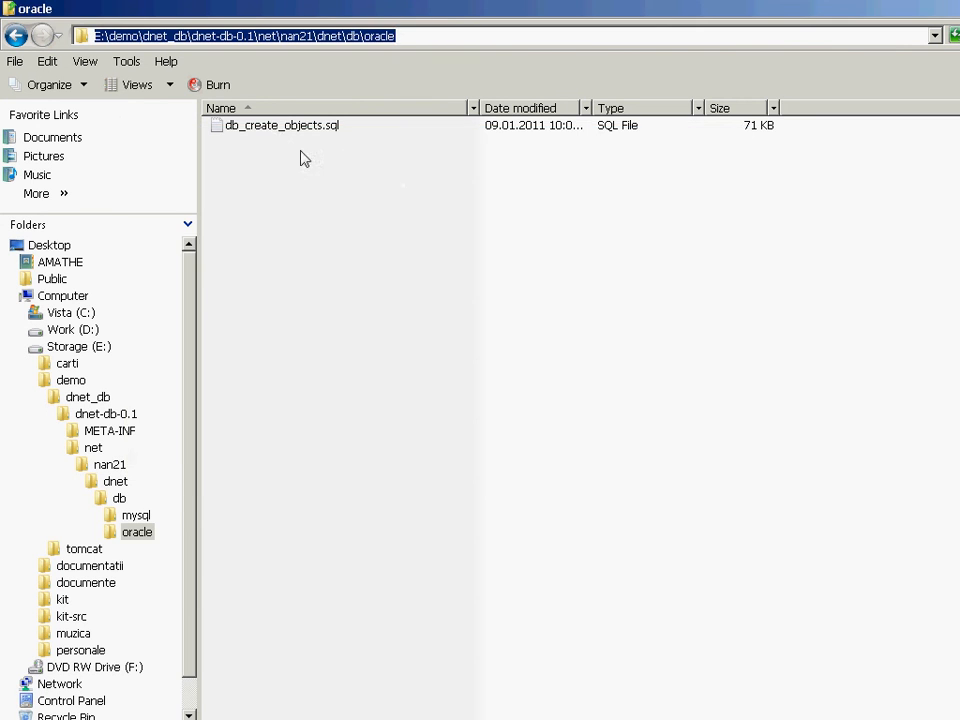
click(270, 128)
key(F2)
key(ctrl+a)
key(ctrl+c)
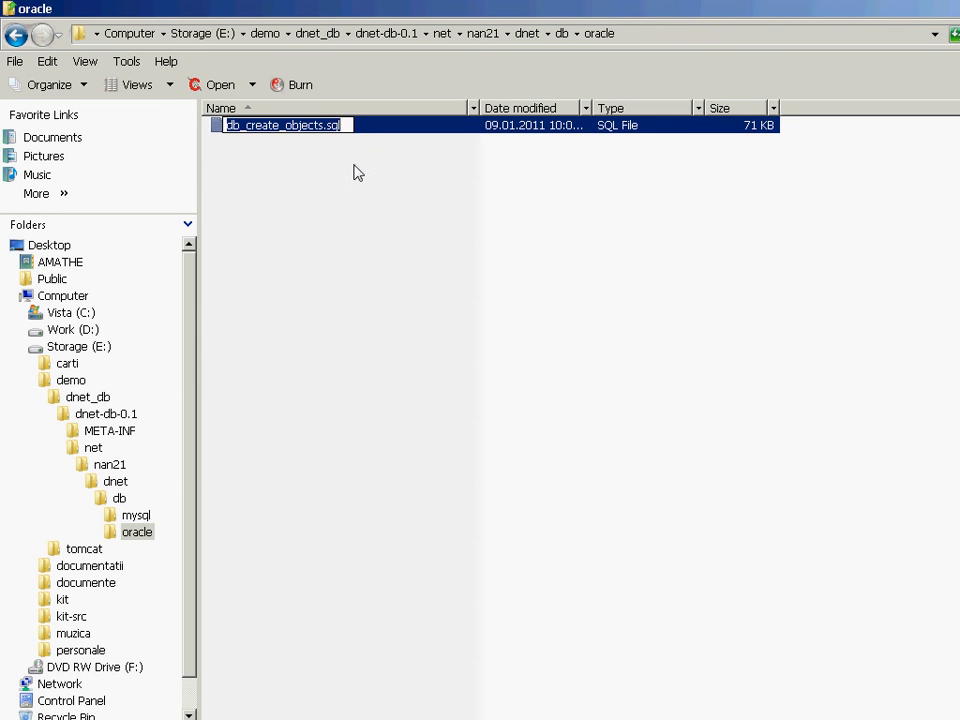
click(355, 194)
key(alt+Tab)
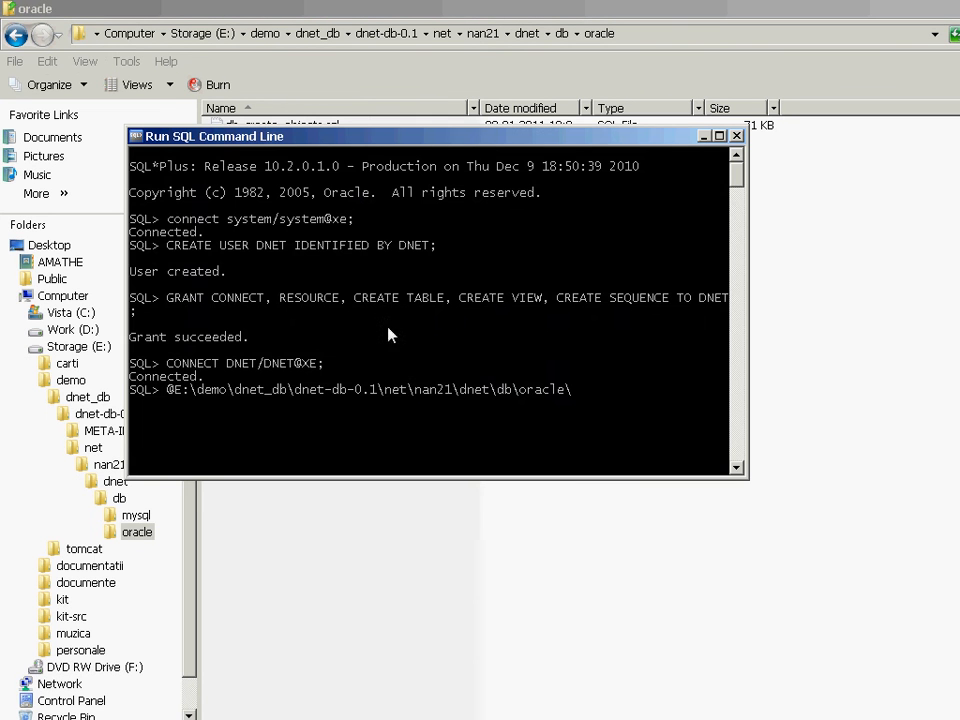
Complete the script call with the copied name db_create_objects.sql and a semicolon, and run it in the DNET schema.
right_click(508, 136)
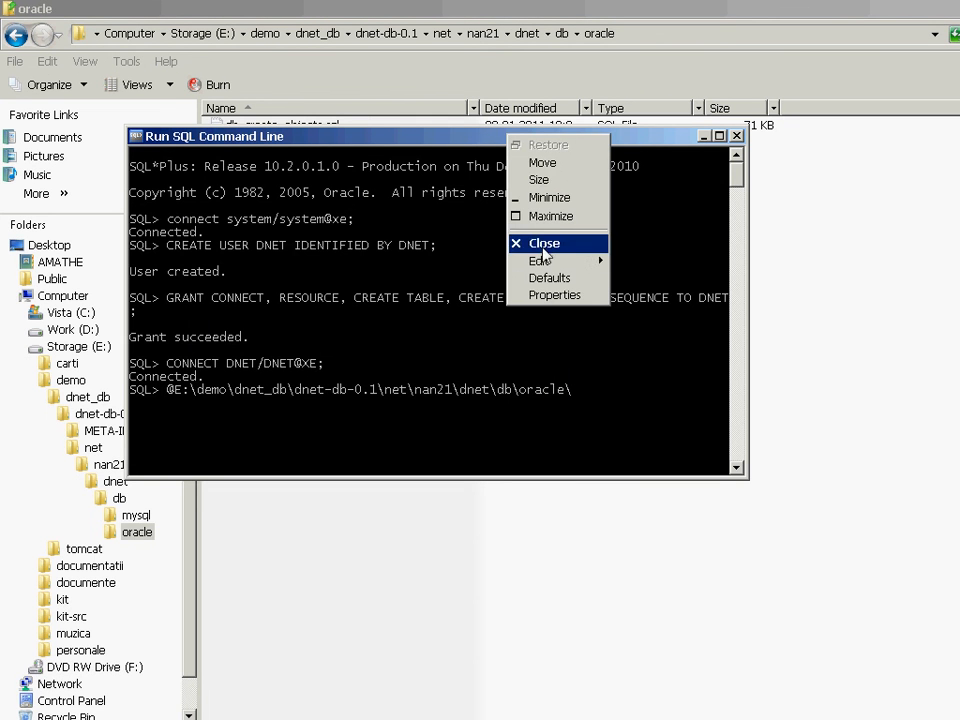
mouse_move(568, 264)
click(637, 295)
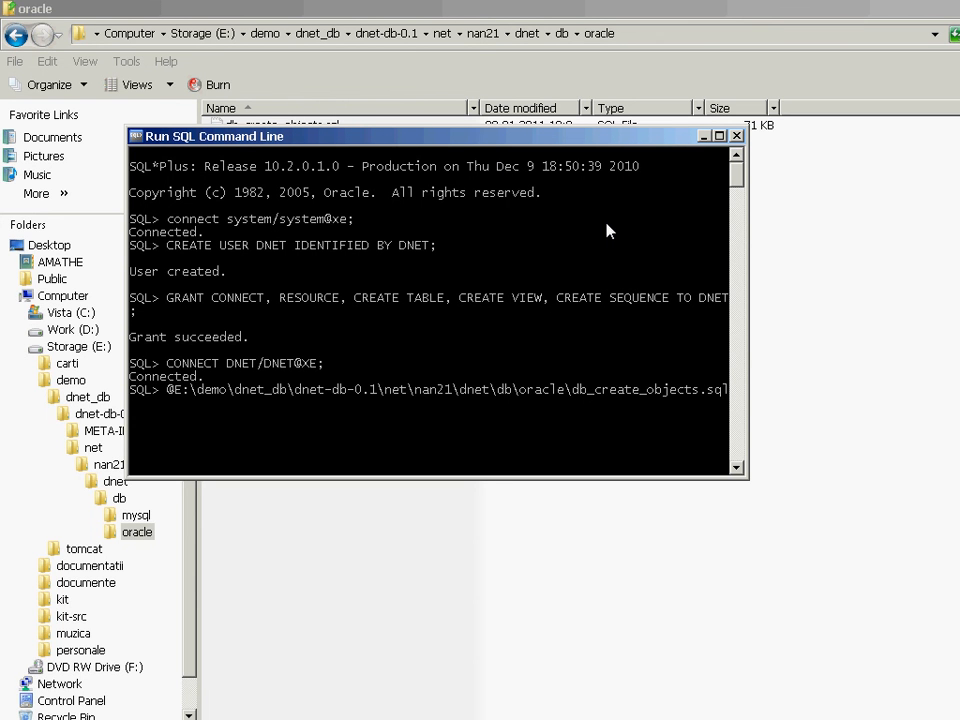
text(;)
key(Return)
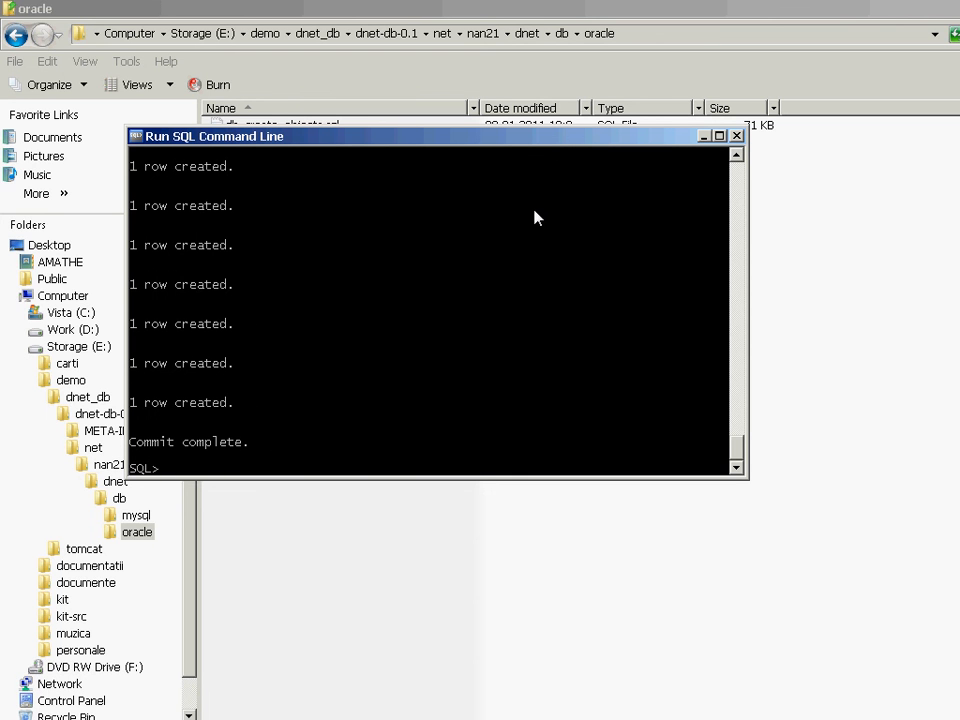
Count the objects in the DNET schema by running select count(1) from cat;.
text(select count(1) from )
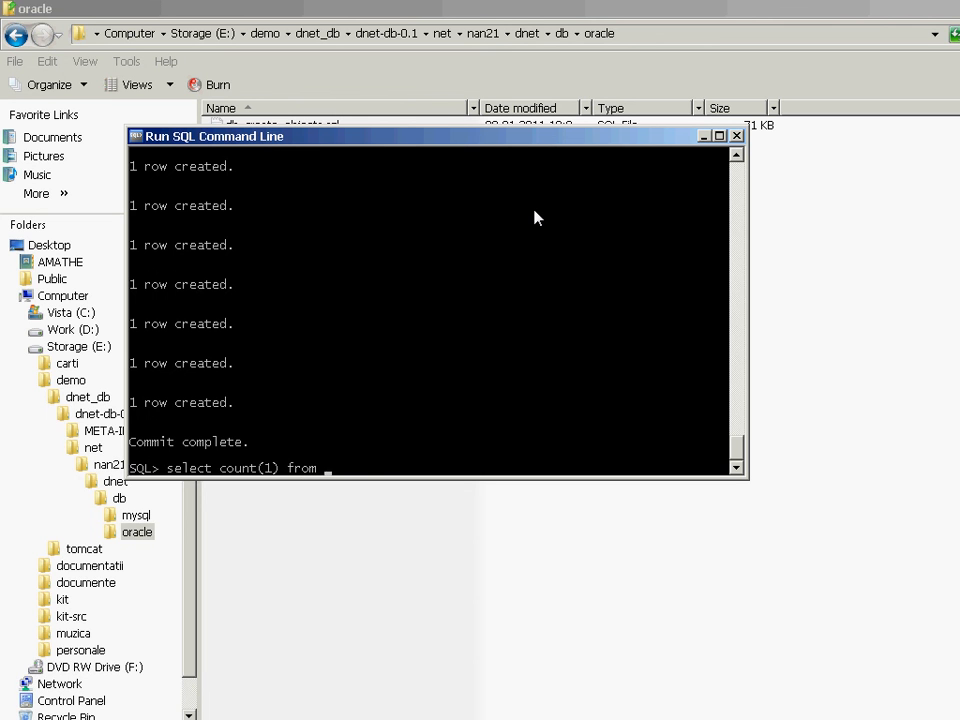
text(cat;)
key(Return)
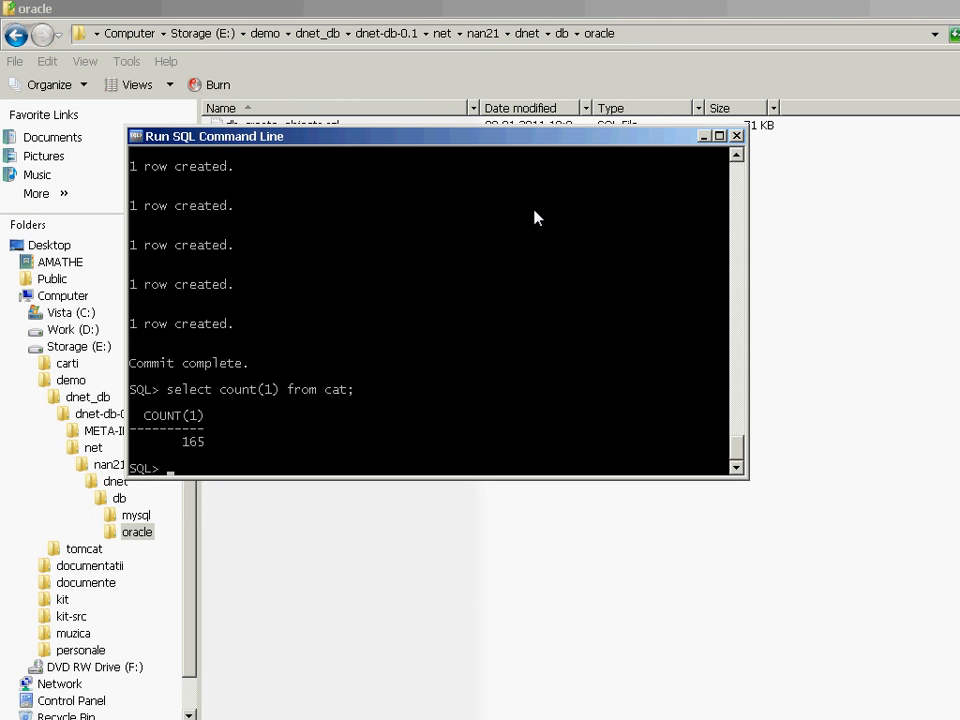
End the SQL*Plus session with exit;.
text(exit;)
key(Return)
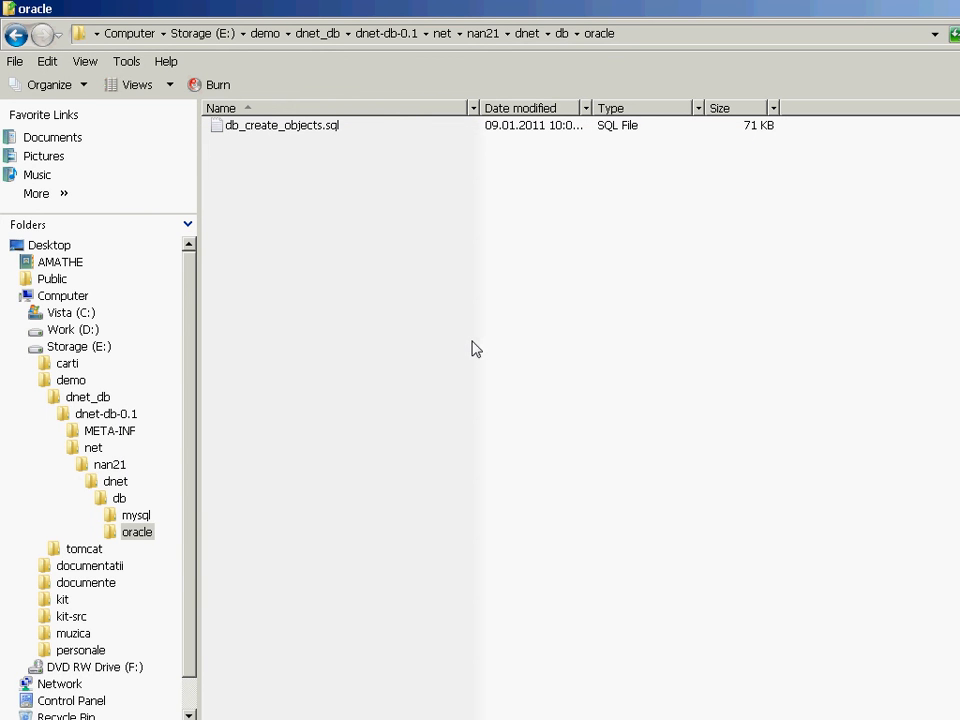